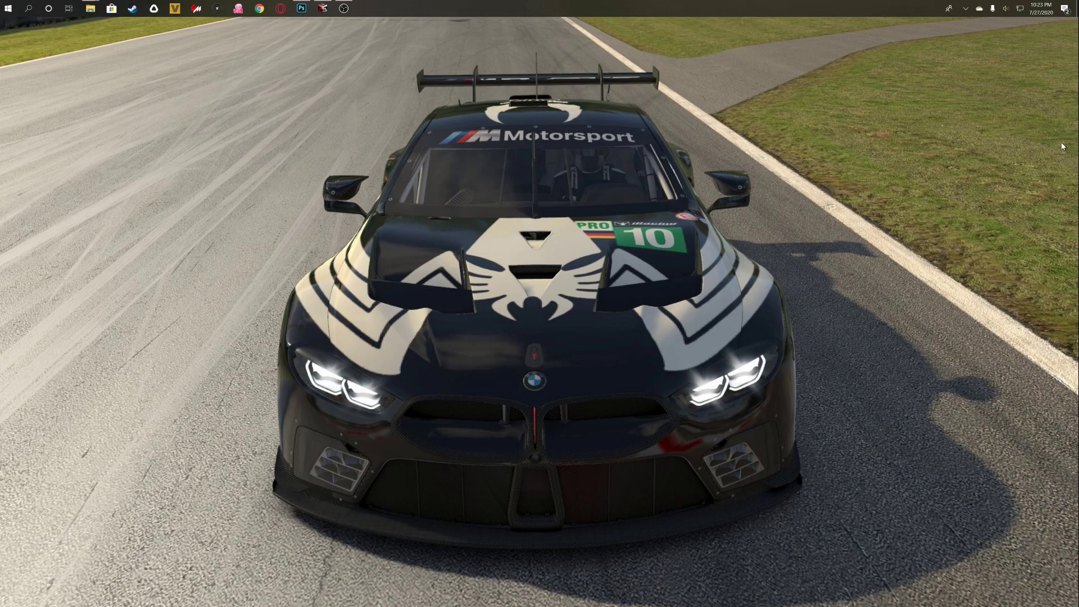
Launch Ego ERP Archiver from the taskbar, then bring Photoshop's home screen forward.
{"action": "left_click", "coordinate": [322, 8]}
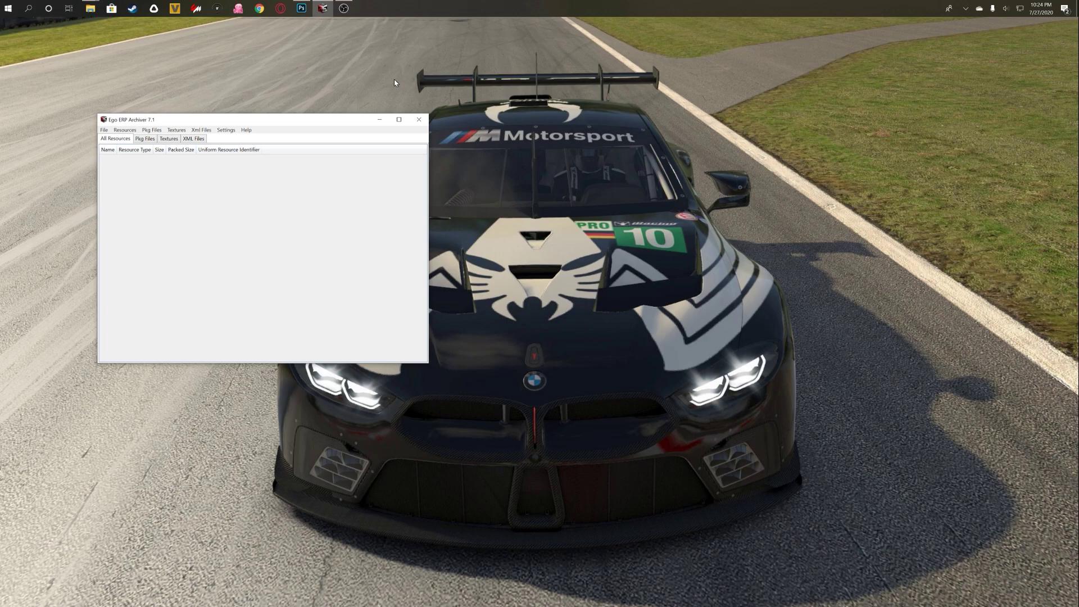
{"action": "left_click", "coordinate": [308, 14]}
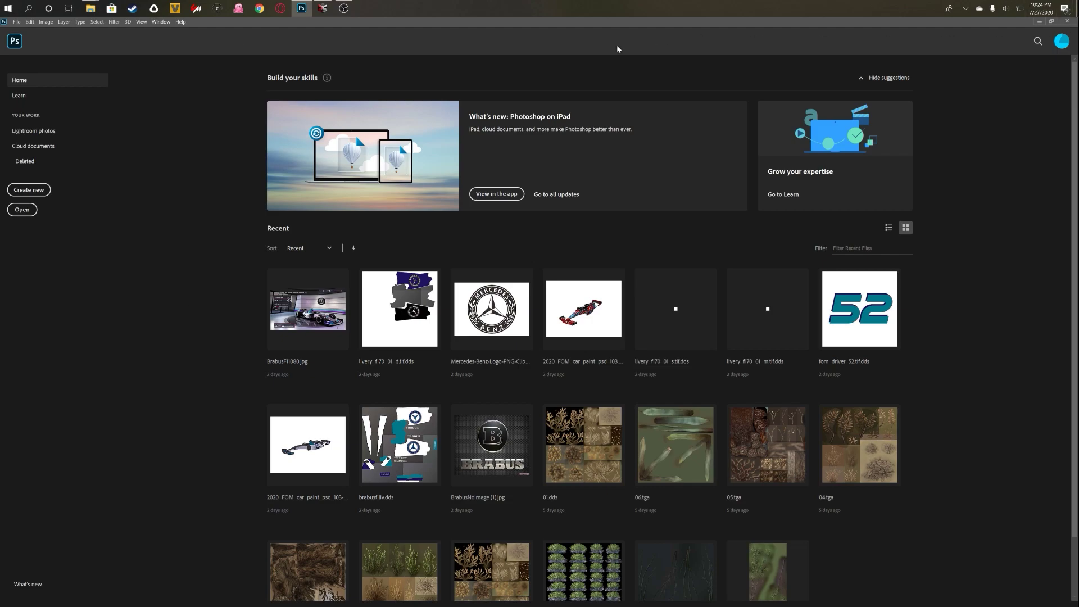
Check which game directory Ego ERP Archiver is set to use.
{"action": "left_click", "coordinate": [322, 8]}
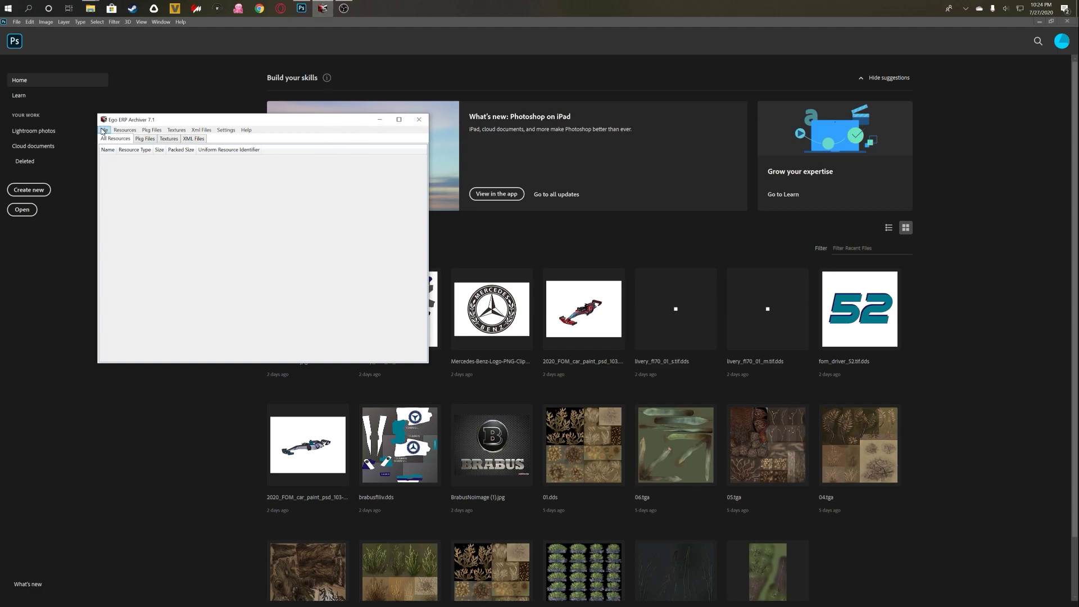
{"action": "left_click", "coordinate": [226, 130]}
{"action": "mouse_move", "coordinate": [250, 140]}
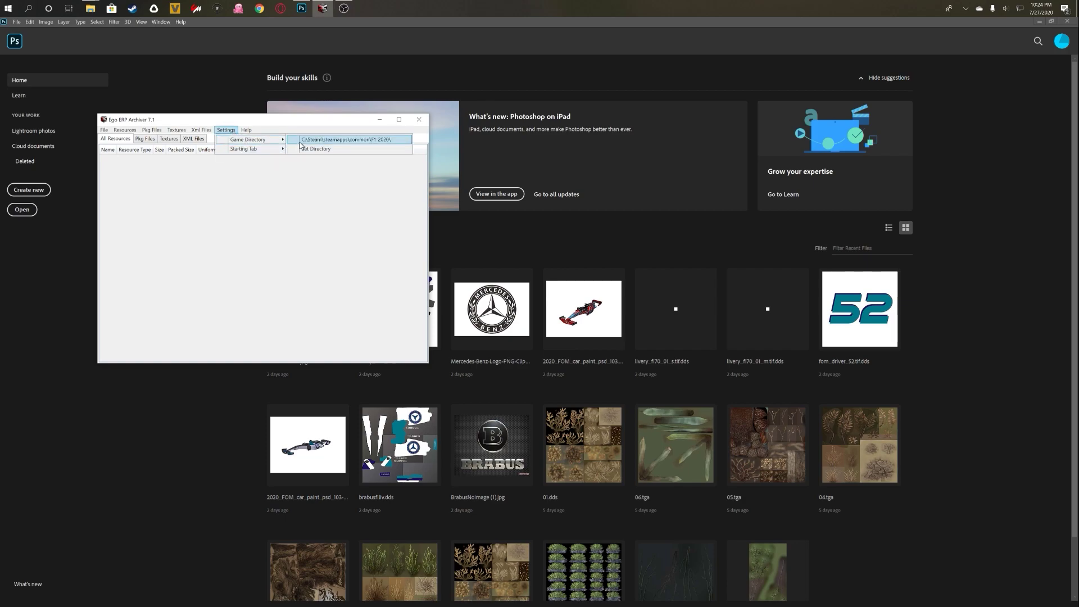
{"action": "left_click", "coordinate": [132, 229]}
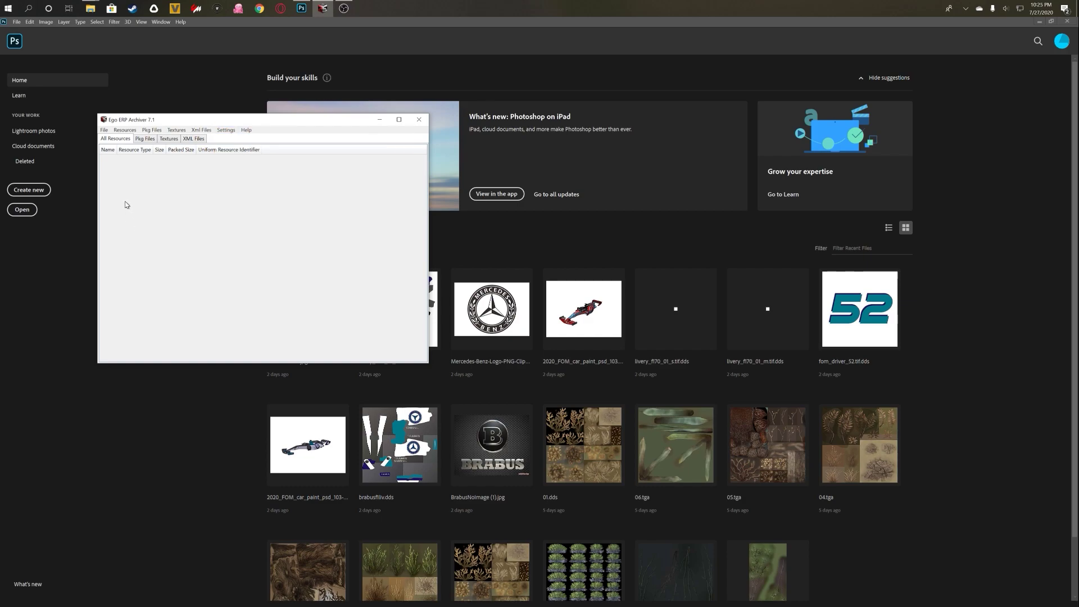
Start opening an ERP archive and reveal the full emblem folder path.
{"action": "left_click", "coordinate": [105, 130]}
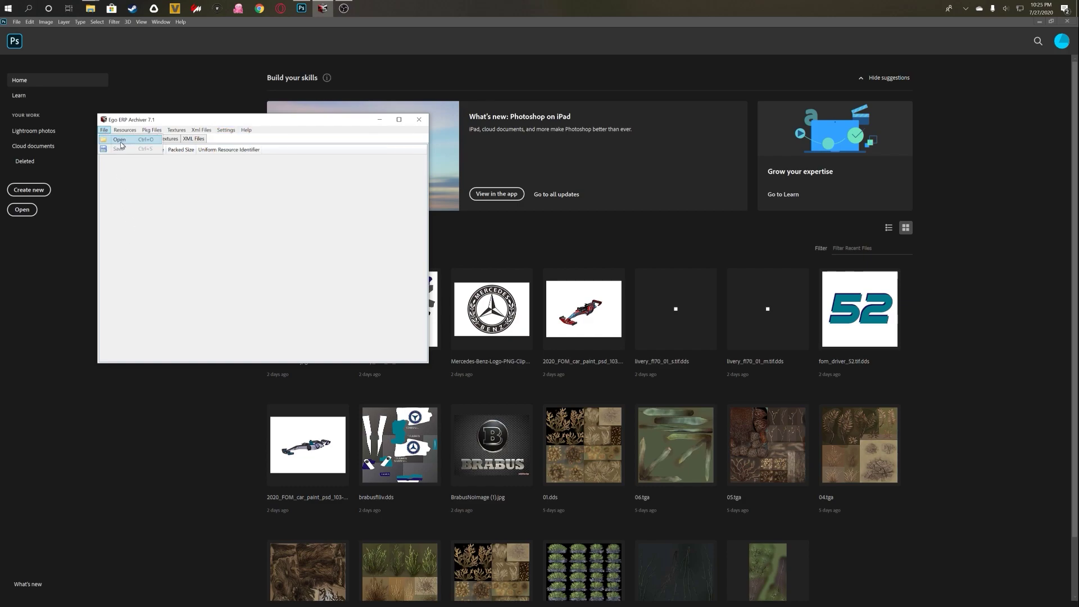
{"action": "left_click", "coordinate": [121, 140]}
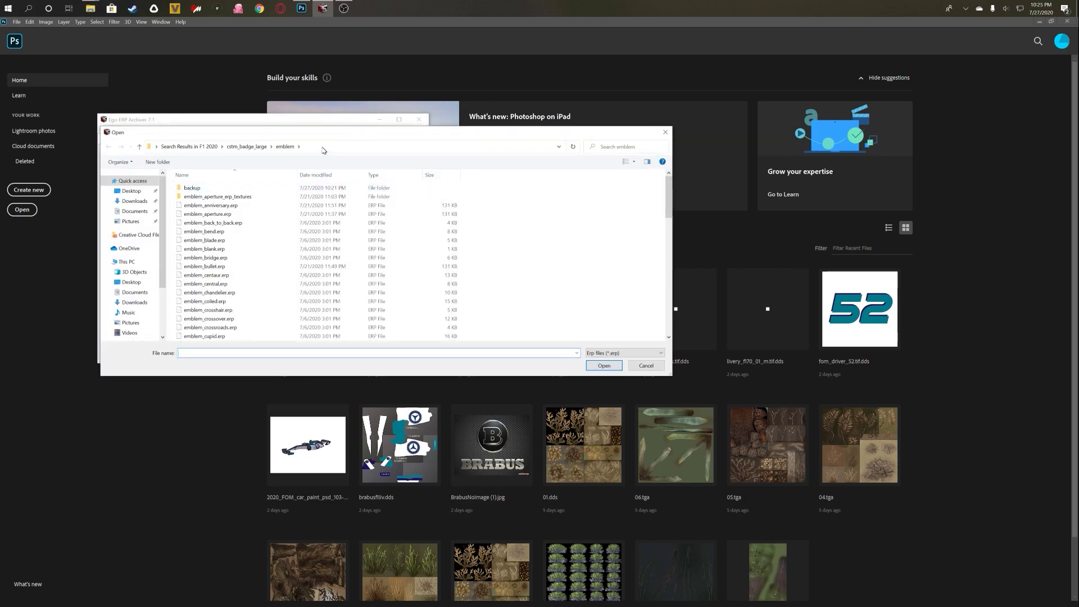
{"action": "left_click", "coordinate": [323, 146]}
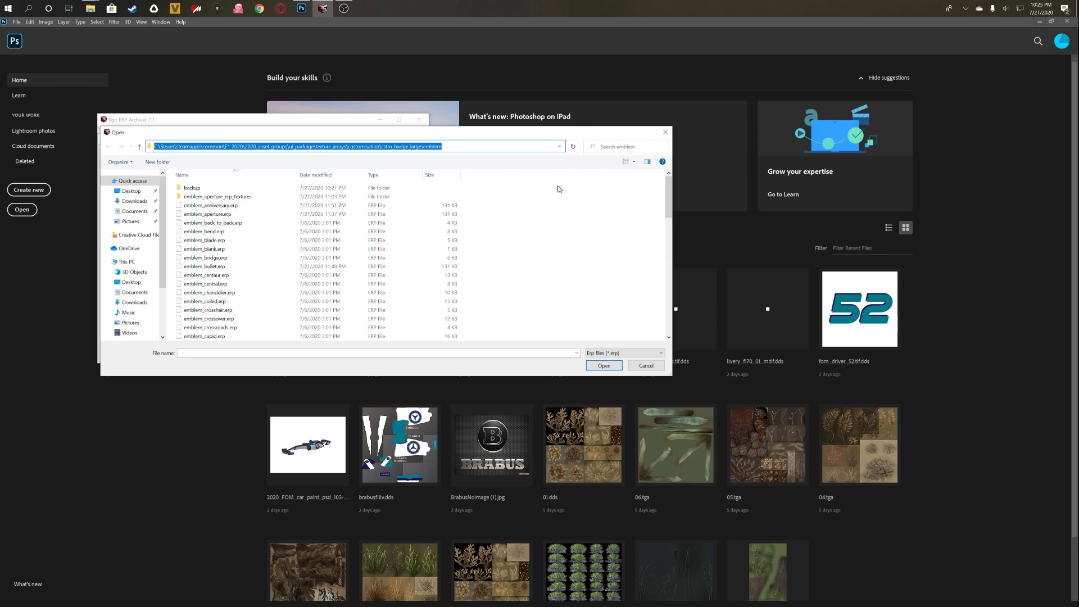
Browse cstm_badge_large through the bg folder and back to the emblem .erp listing.
{"action": "left_click", "coordinate": [608, 233]}
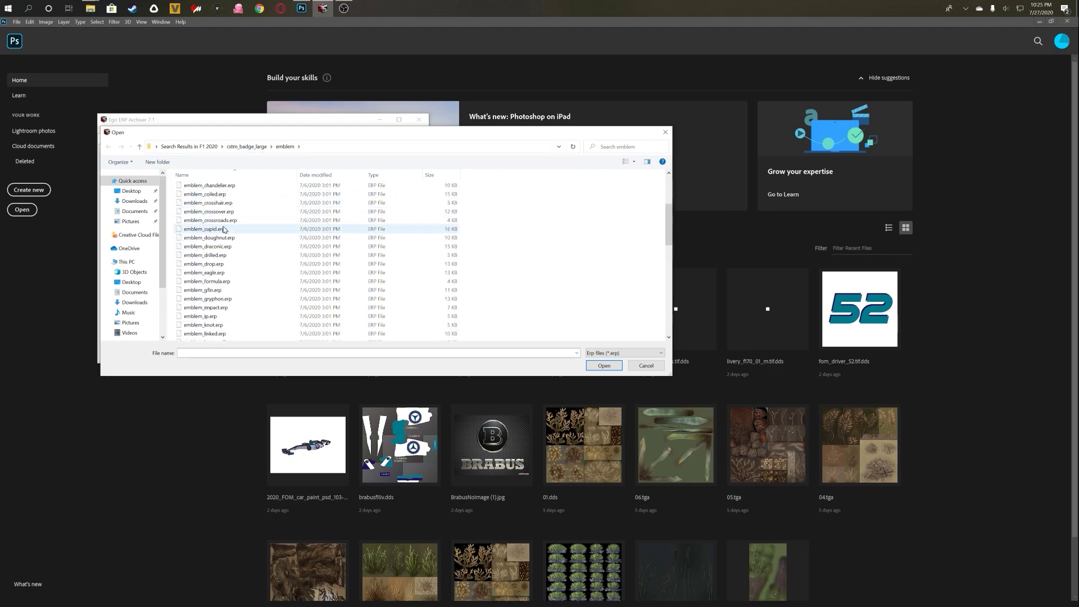
{"action": "left_click", "coordinate": [140, 146]}
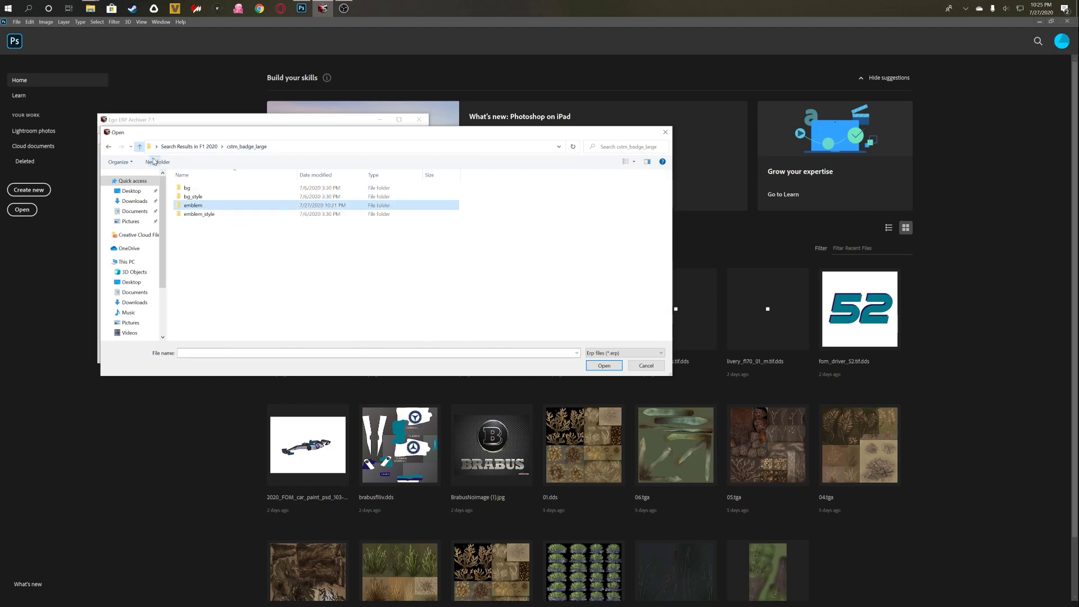
{"action": "double_click", "coordinate": [199, 189]}
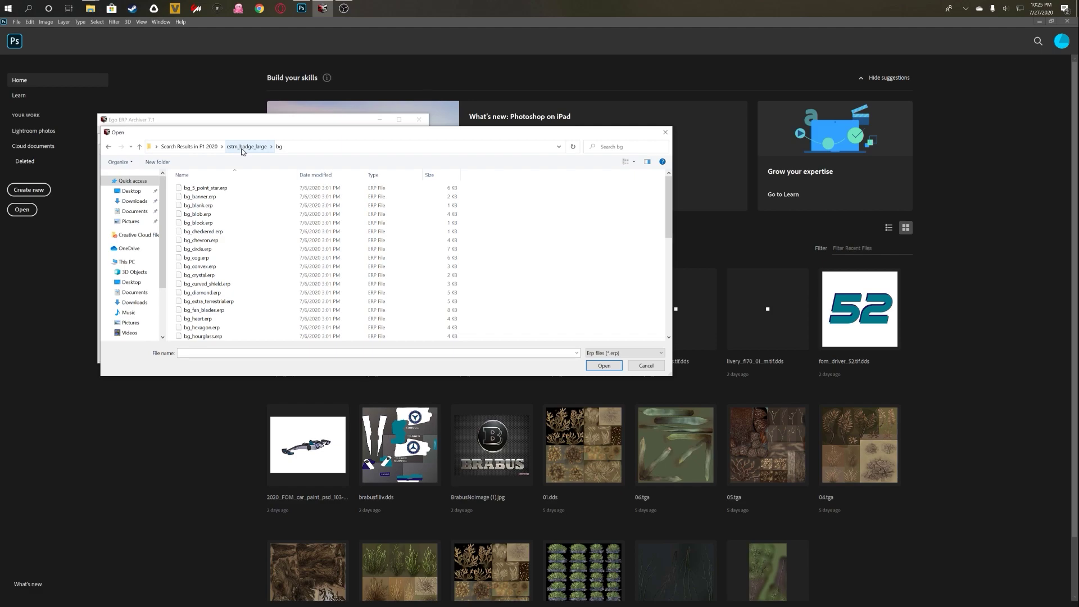
{"action": "left_click", "coordinate": [271, 147]}
{"action": "left_click", "coordinate": [285, 155]}
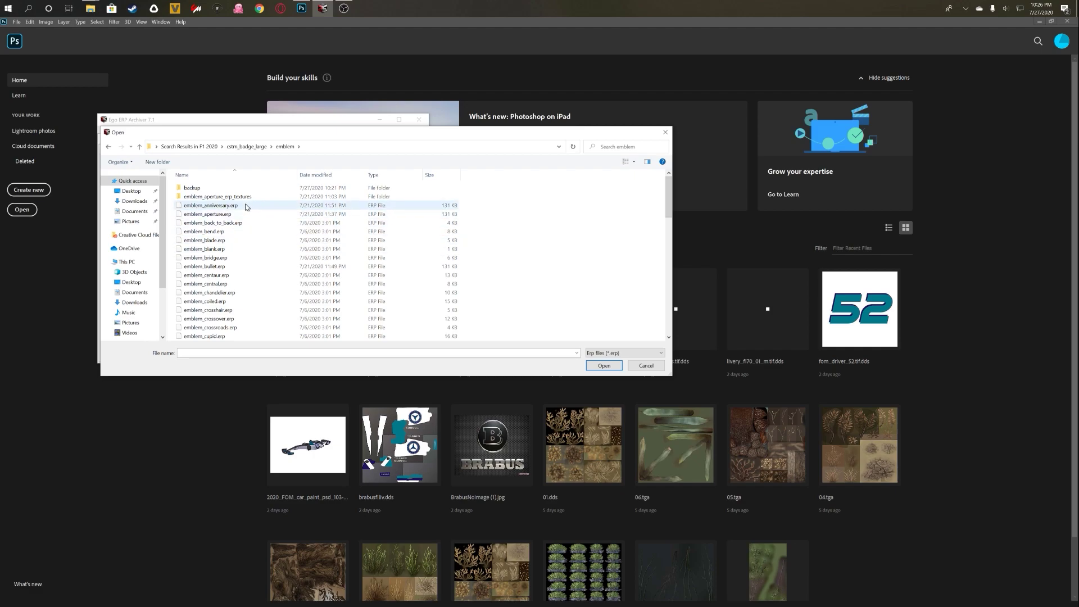
Load emblem_anniversary.erp and preview its emblem_anniversary.tif texture.
{"action": "double_click", "coordinate": [245, 206]}
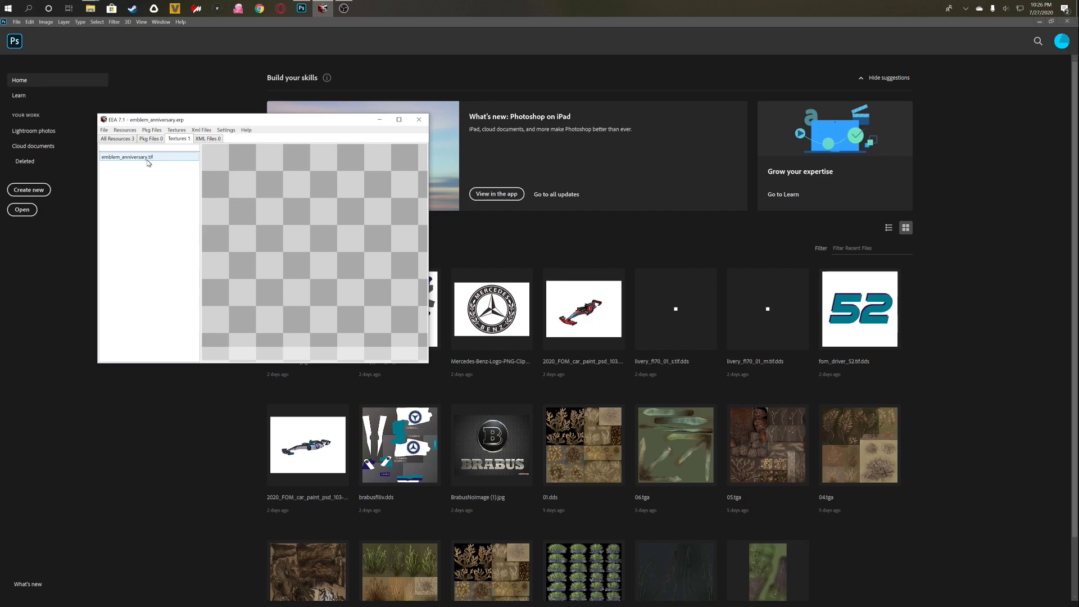
{"action": "left_click", "coordinate": [148, 162]}
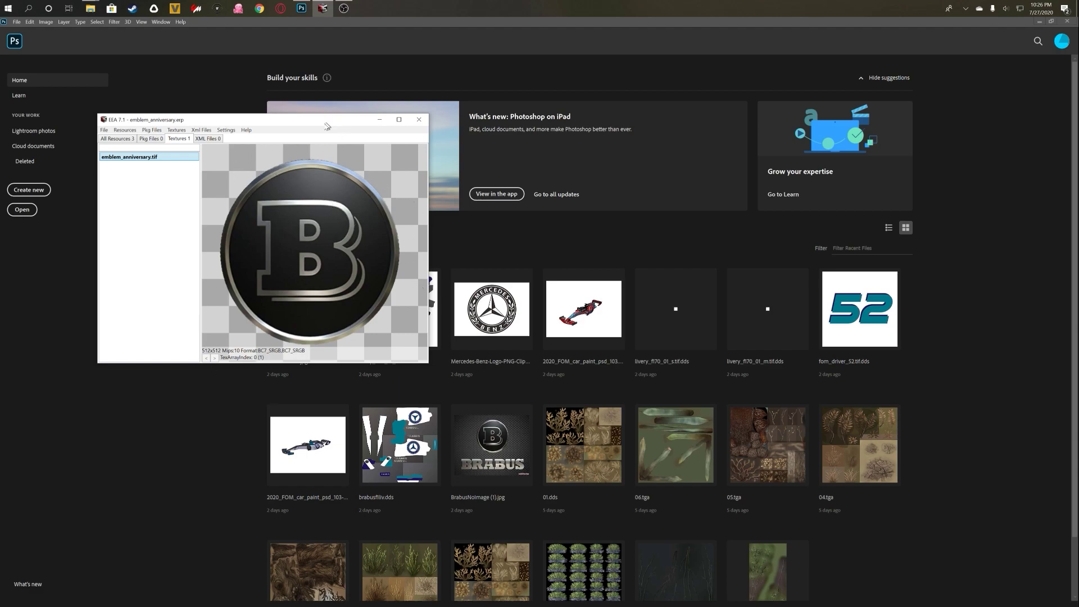
{"action": "left_click_drag", "start_coordinate": [324, 126], "coordinate": [534, 120]}
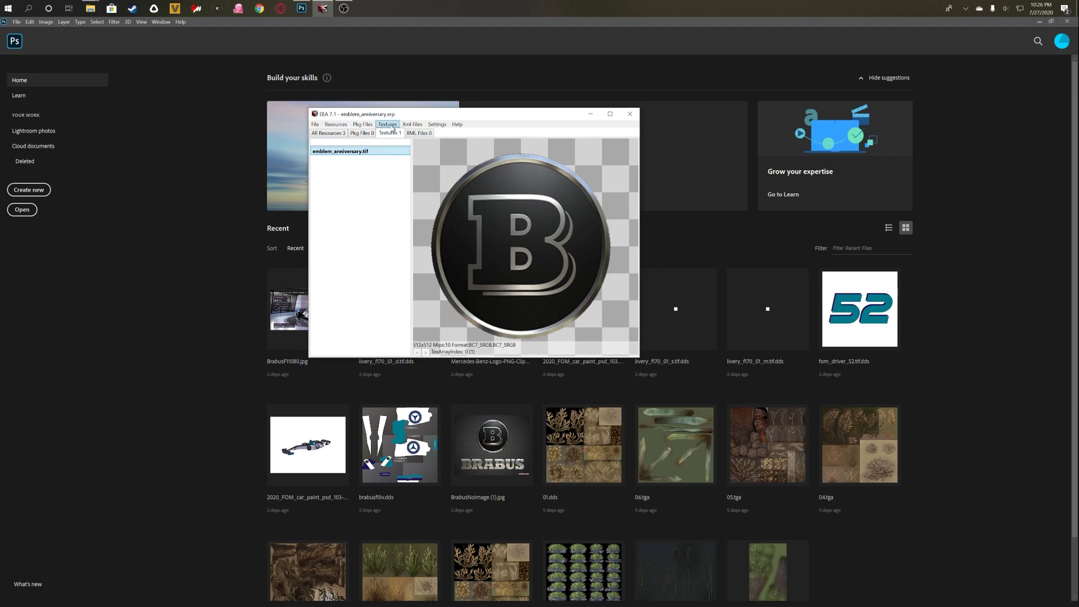
Export the texture as DDS into a new 'badges' folder under Documents\f12020 modding.
{"action": "left_click", "coordinate": [393, 125]}
{"action": "left_click", "coordinate": [399, 143]}
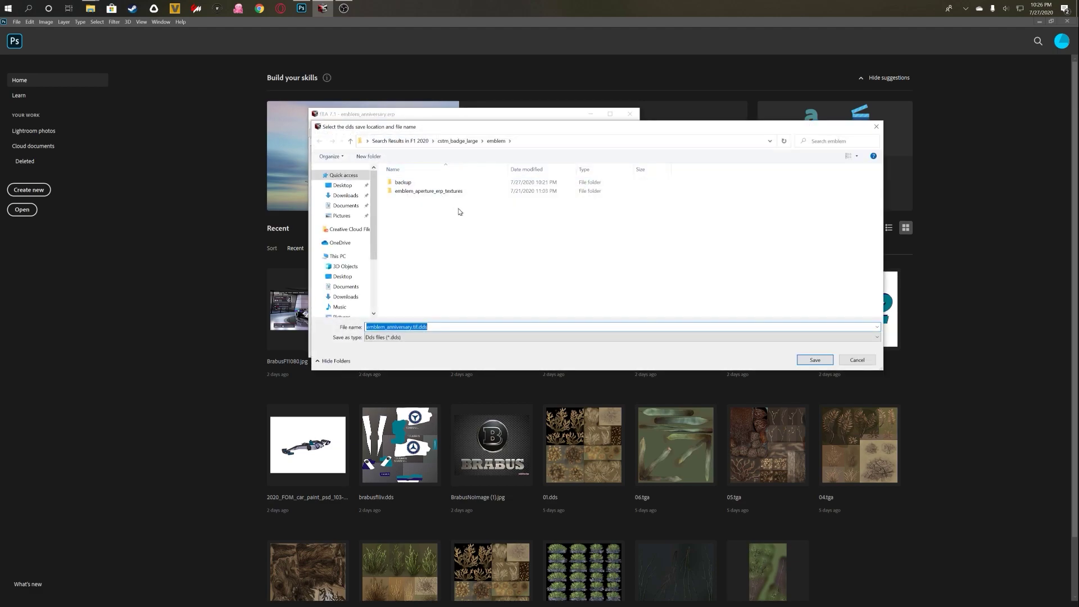
{"action": "left_click", "coordinate": [346, 287]}
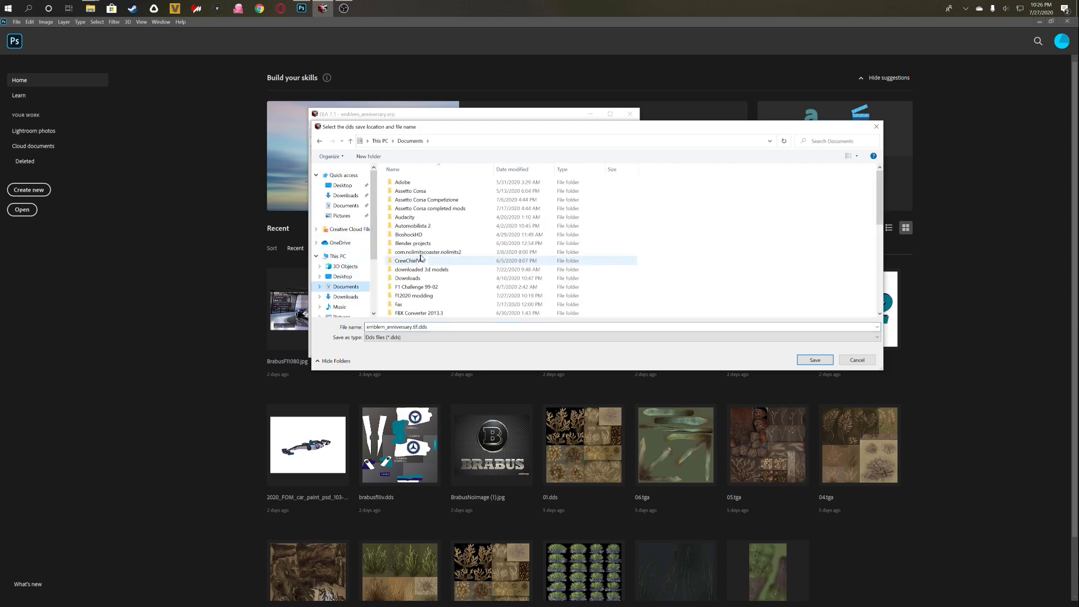
{"action": "left_click", "coordinate": [414, 295]}
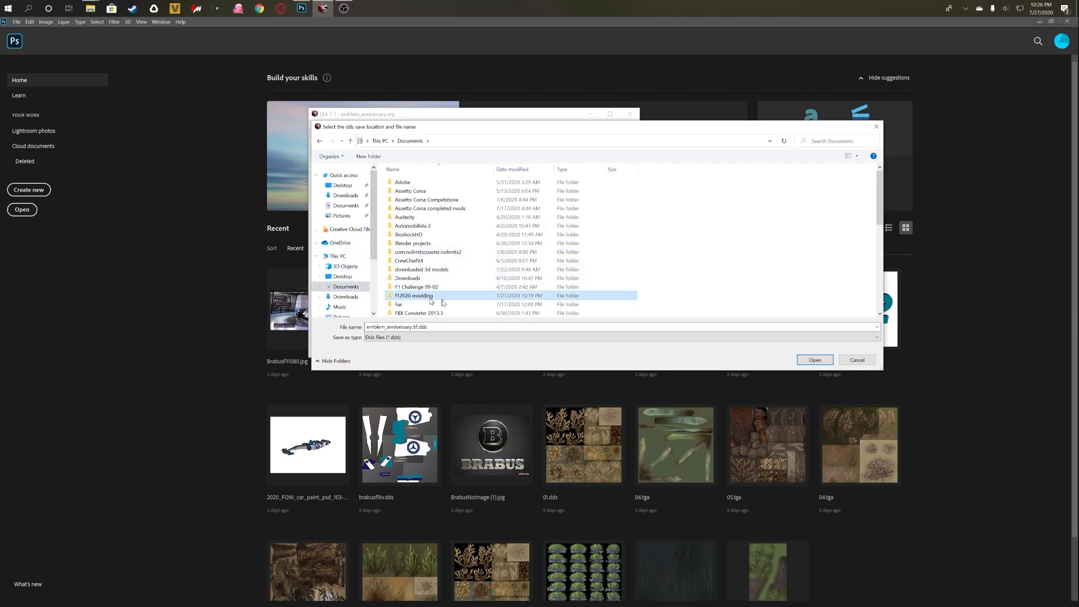
{"action": "double_click", "coordinate": [467, 296]}
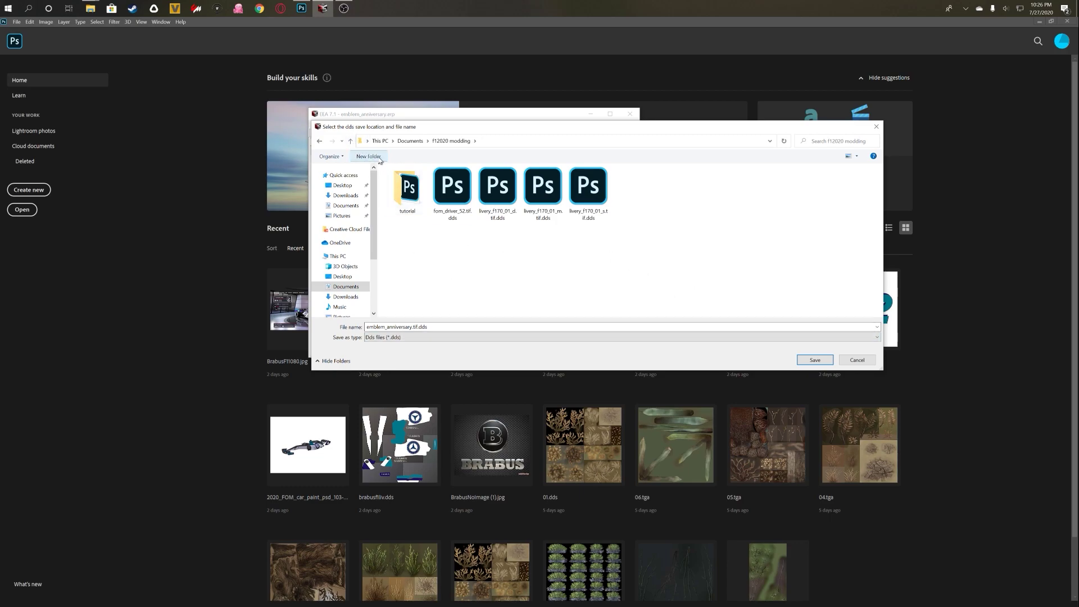
{"action": "left_click", "coordinate": [379, 158]}
{"action": "type", "text": "badges"}
{"action": "key", "text": "Return"}
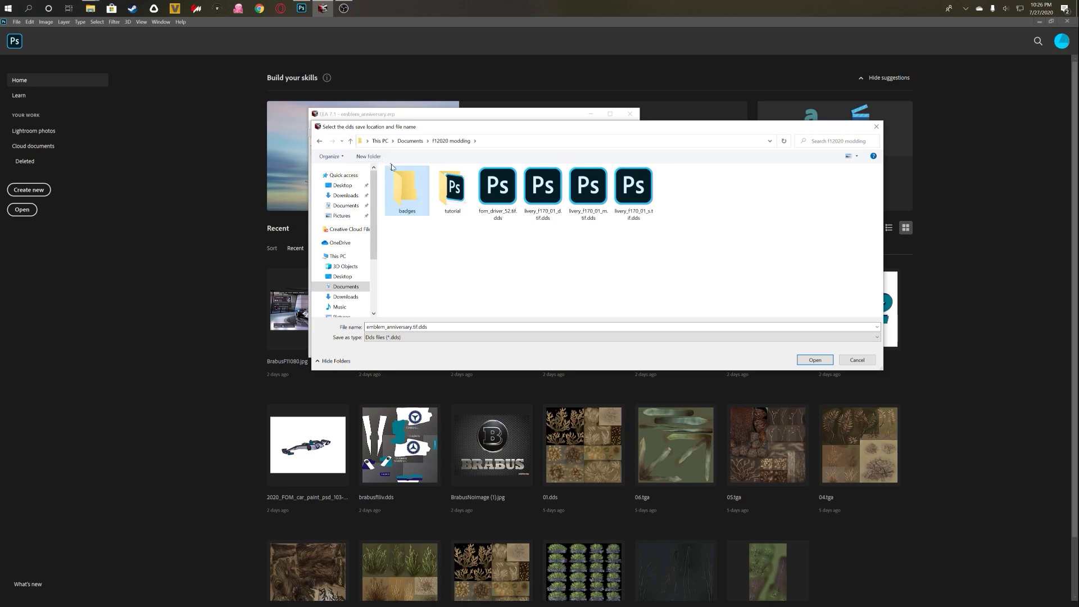
{"action": "double_click", "coordinate": [410, 194]}
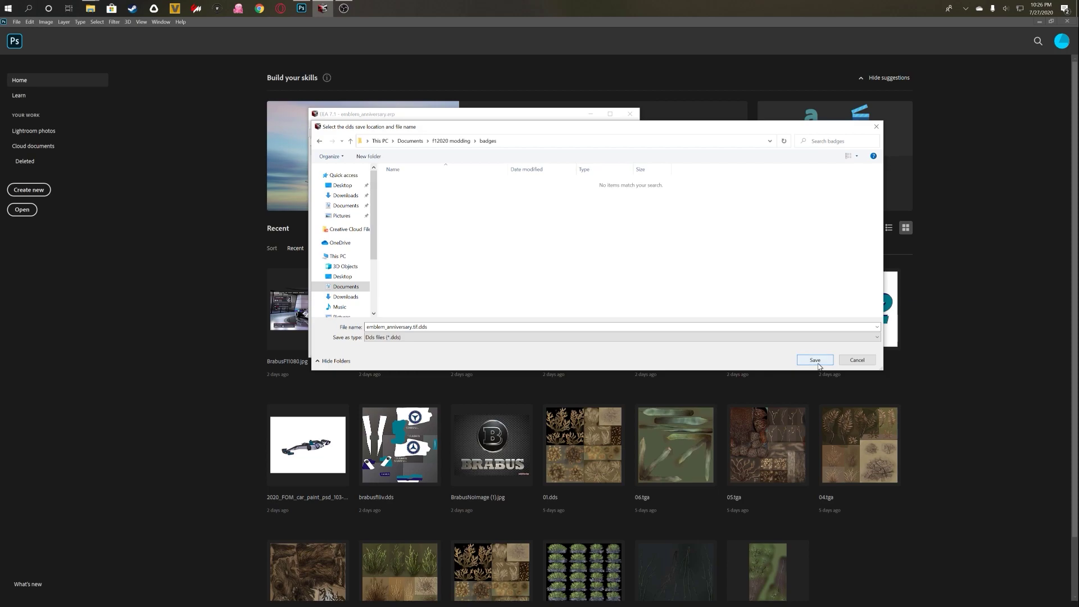
{"action": "left_click", "coordinate": [815, 361]}
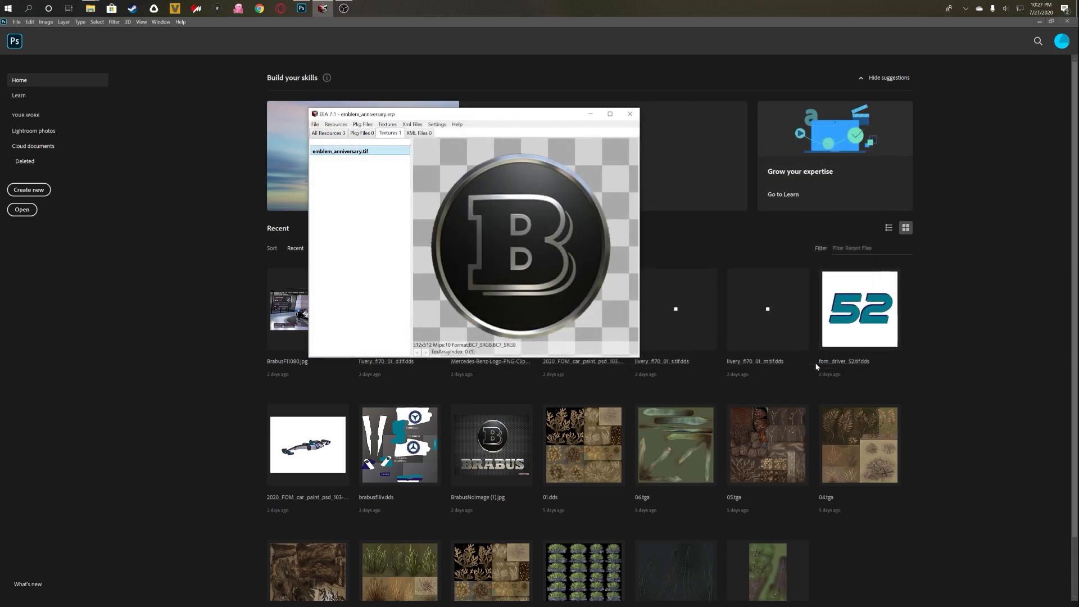
Open badges\emblem_anniversary.tif.dds in Photoshop, accepting the default load options.
{"action": "left_click", "coordinate": [590, 114]}
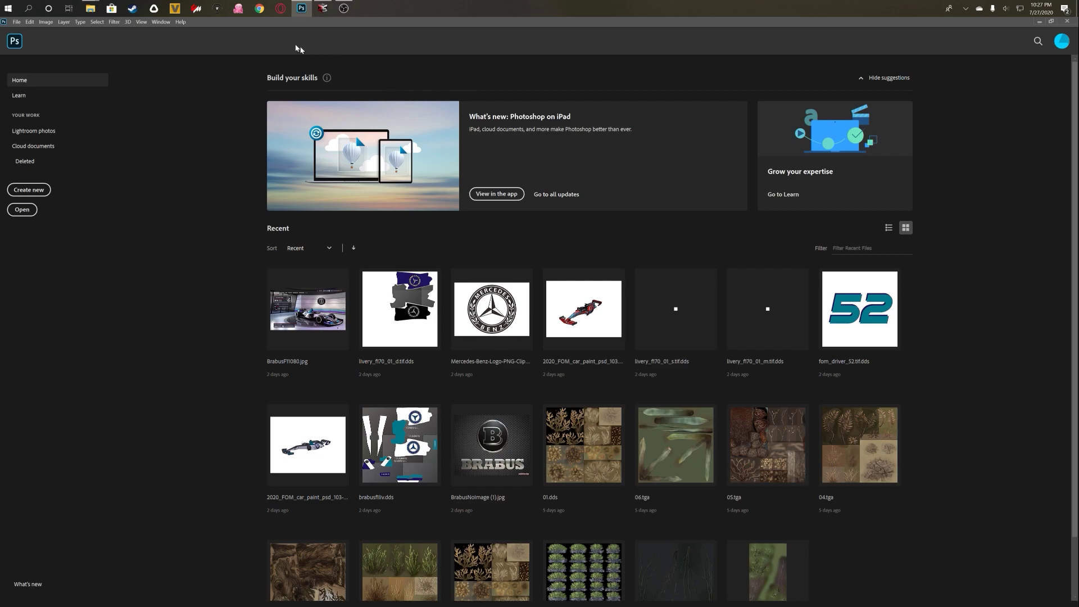
{"action": "mouse_move", "coordinate": [90, 8]}
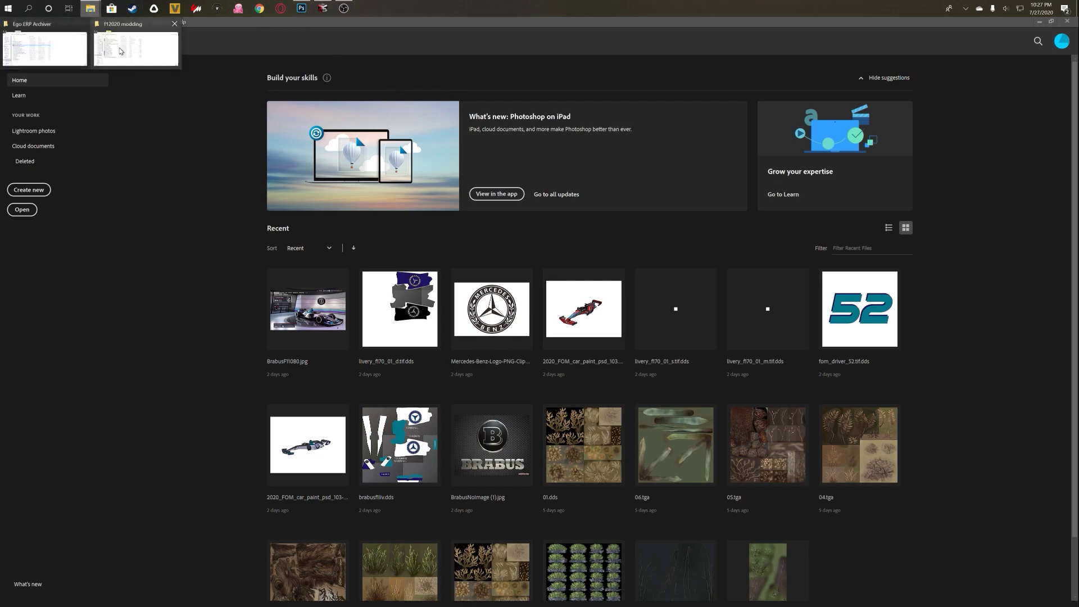
{"action": "left_click", "coordinate": [121, 52]}
{"action": "double_click", "coordinate": [416, 139]}
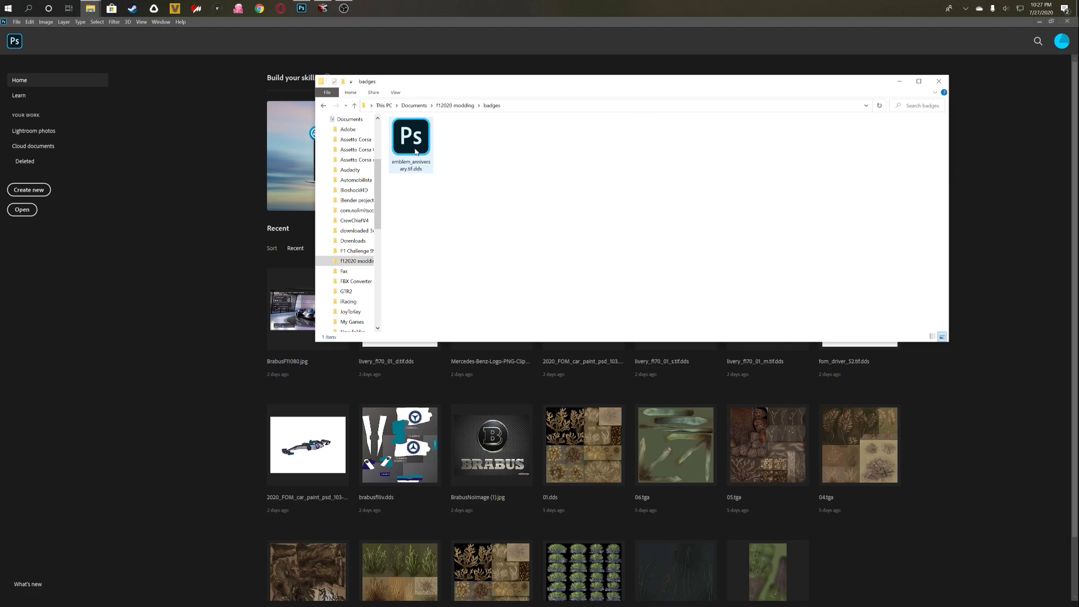
{"action": "double_click", "coordinate": [416, 147]}
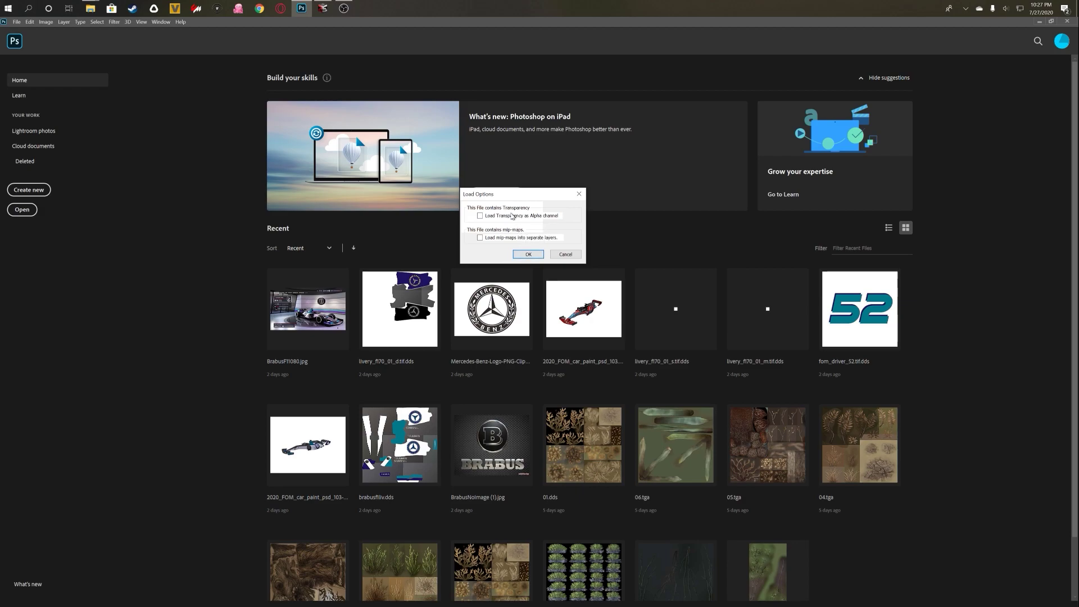
{"action": "left_click", "coordinate": [525, 254]}
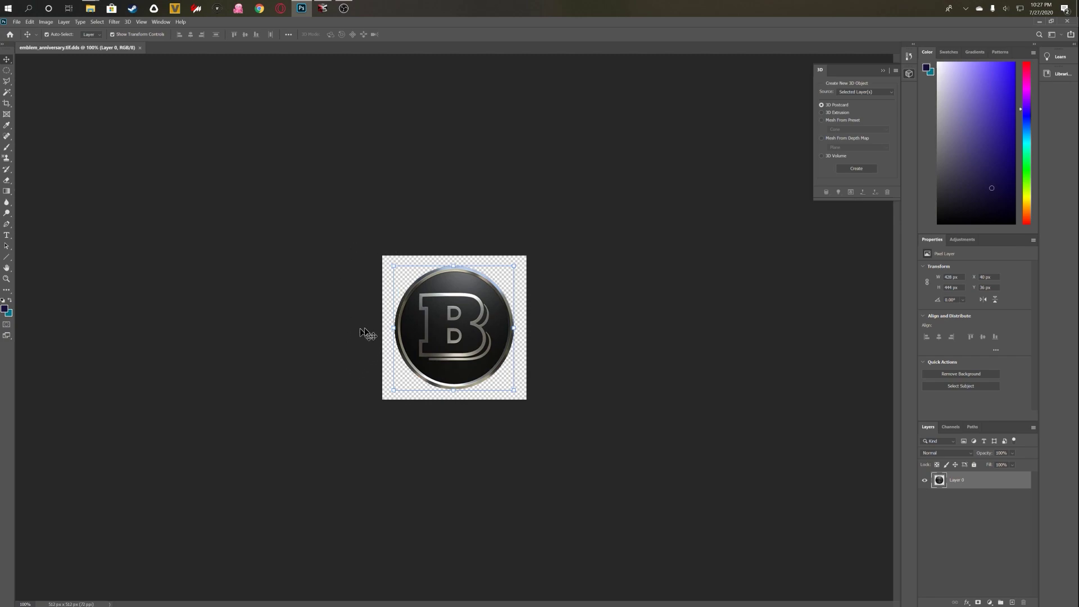
Marquee-select the chrome B emblem and delete it, leaving a transparent canvas.
{"action": "key", "text": "m"}
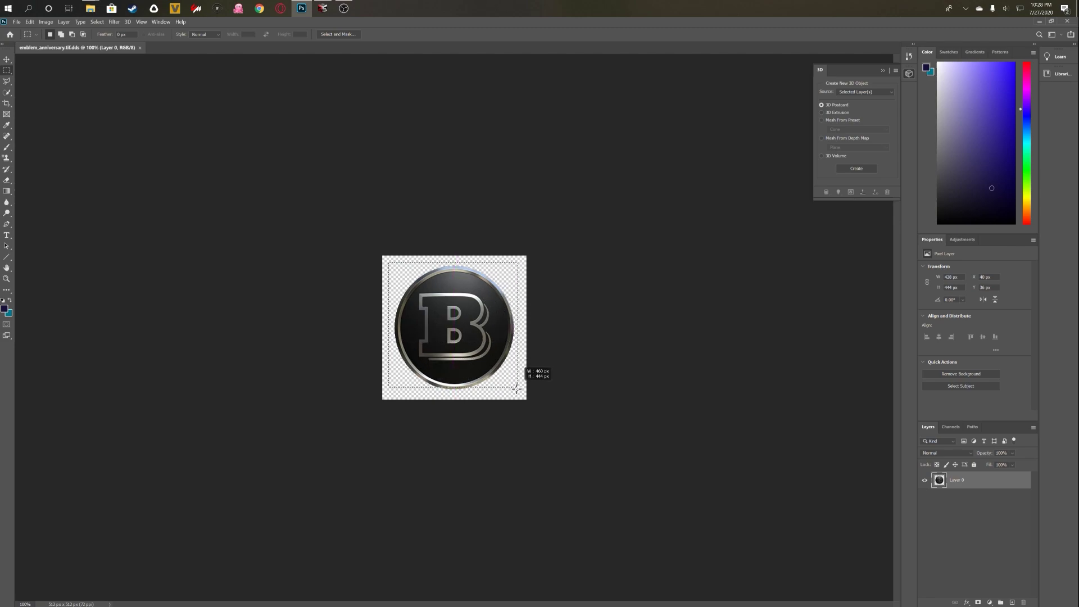
{"action": "left_click_drag", "start_coordinate": [516, 392], "coordinate": [388, 261]}
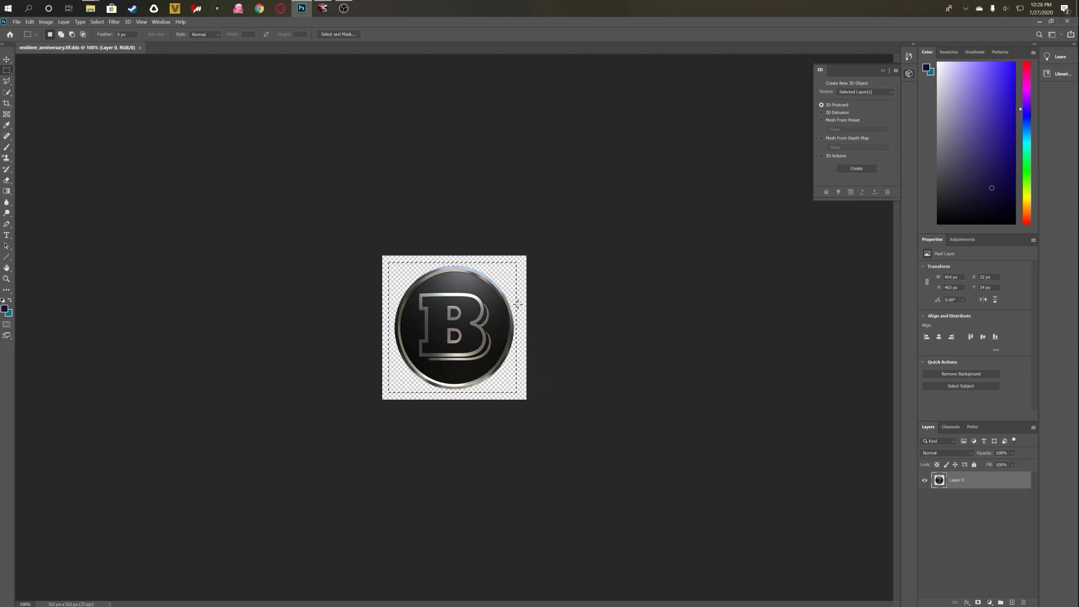
{"action": "key", "text": "Delete"}
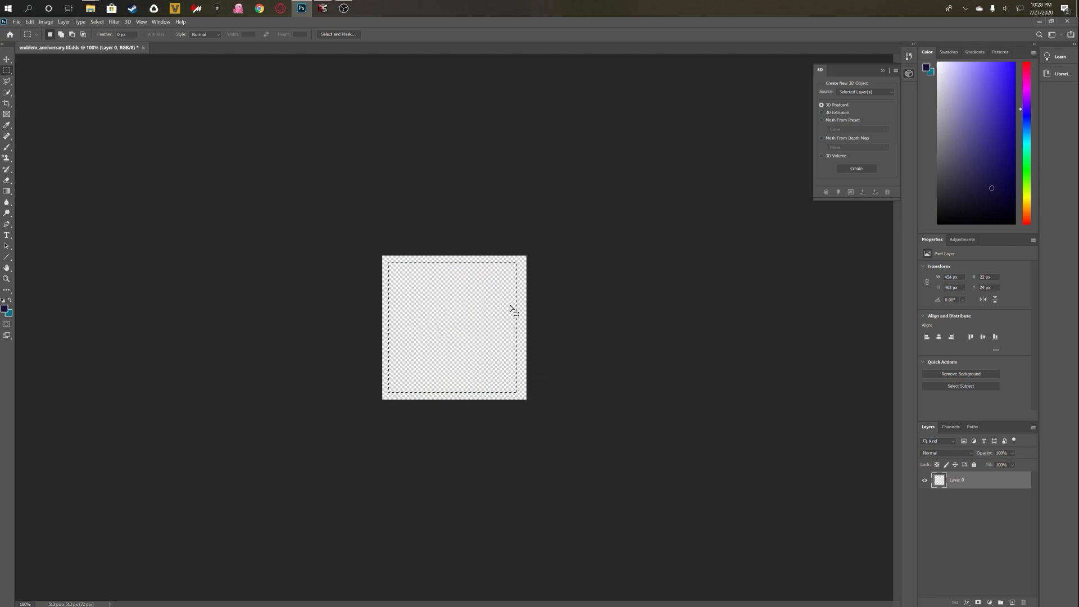
{"action": "left_click", "coordinate": [545, 306]}
{"action": "left_click_drag", "start_coordinate": [506, 269], "coordinate": [519, 274]}
{"action": "left_click", "coordinate": [322, 215]}
Open the BMW logo PNG and select its transparent surround with the Magic Wand.
{"action": "left_click", "coordinate": [18, 22]}
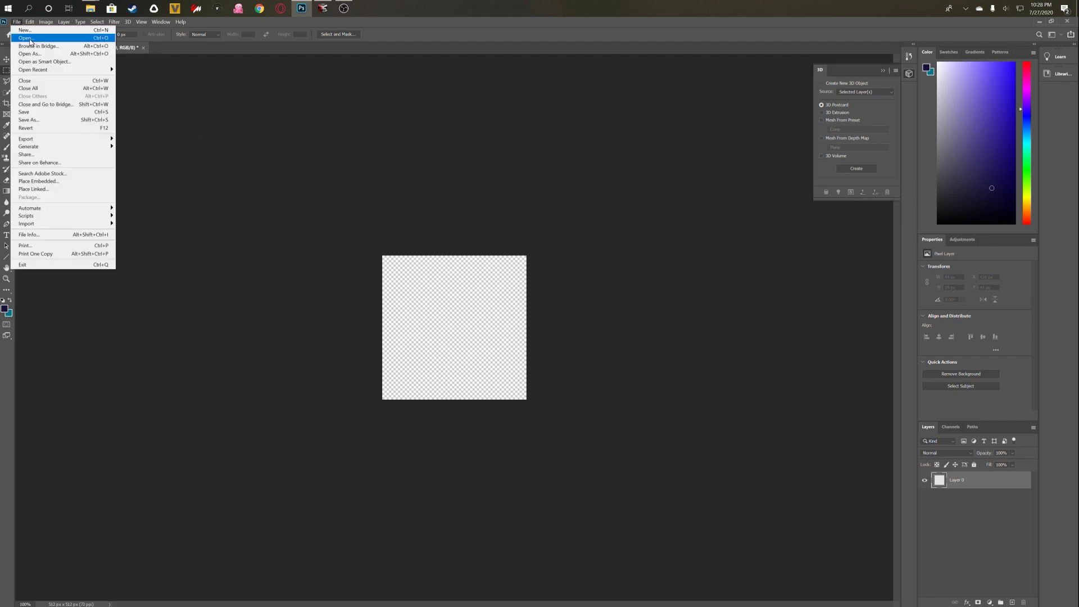
{"action": "left_click", "coordinate": [30, 40]}
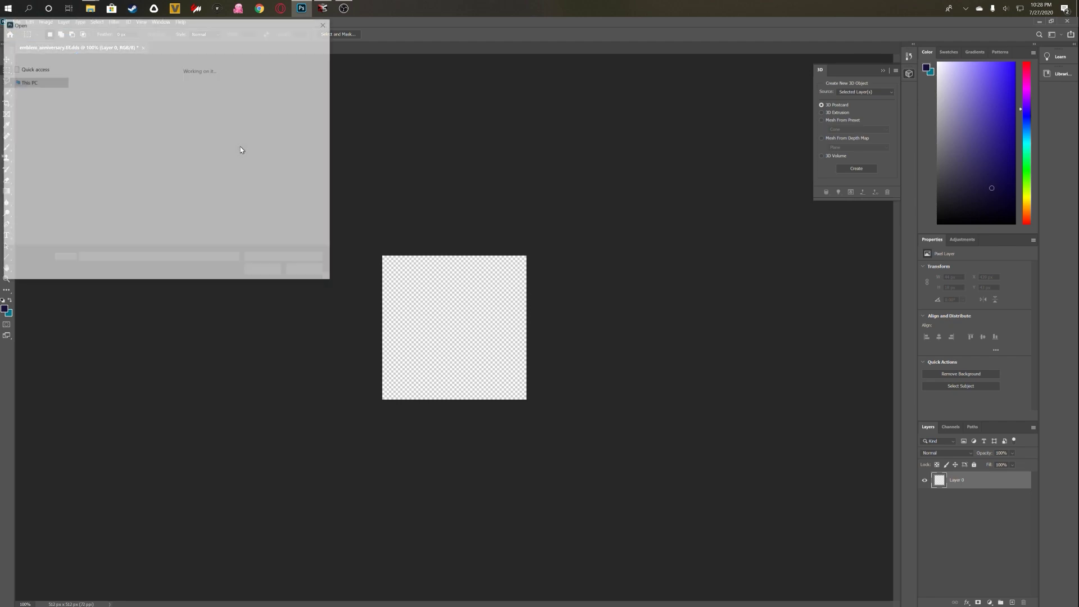
{"action": "double_click", "coordinate": [159, 151]}
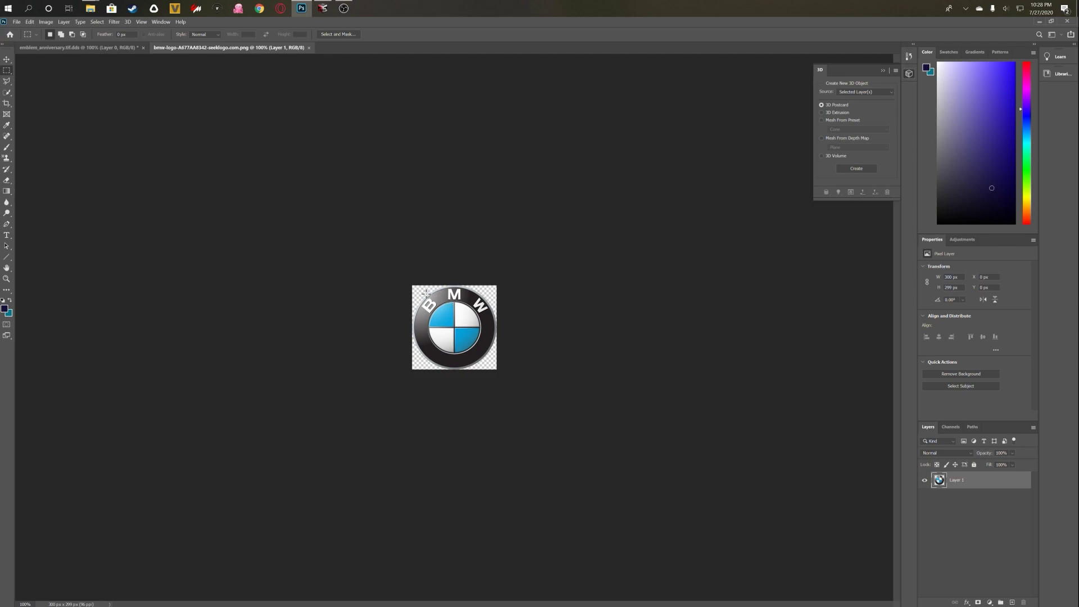
{"action": "key", "text": "ctrl+plus"}
{"action": "key", "text": "ctrl+plus"}
{"action": "key", "text": "ctrl+plus"}
{"action": "key", "text": "w"}
{"action": "left_click", "coordinate": [590, 180]}
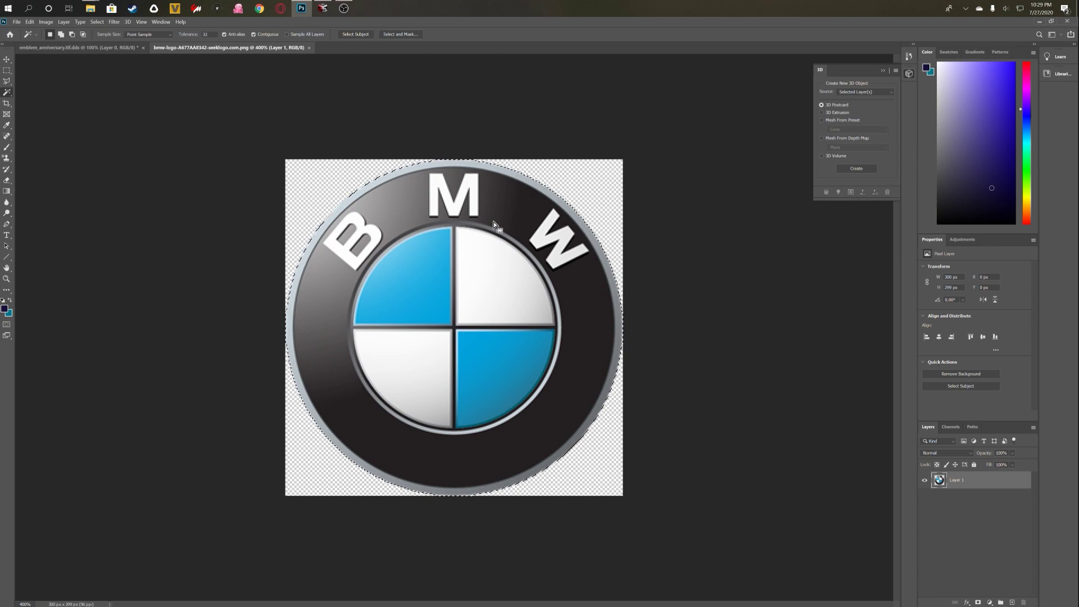
Paste the BMW logo into the emblem canvas, scale it to about 125% and centre it.
{"action": "left_click", "coordinate": [107, 47]}
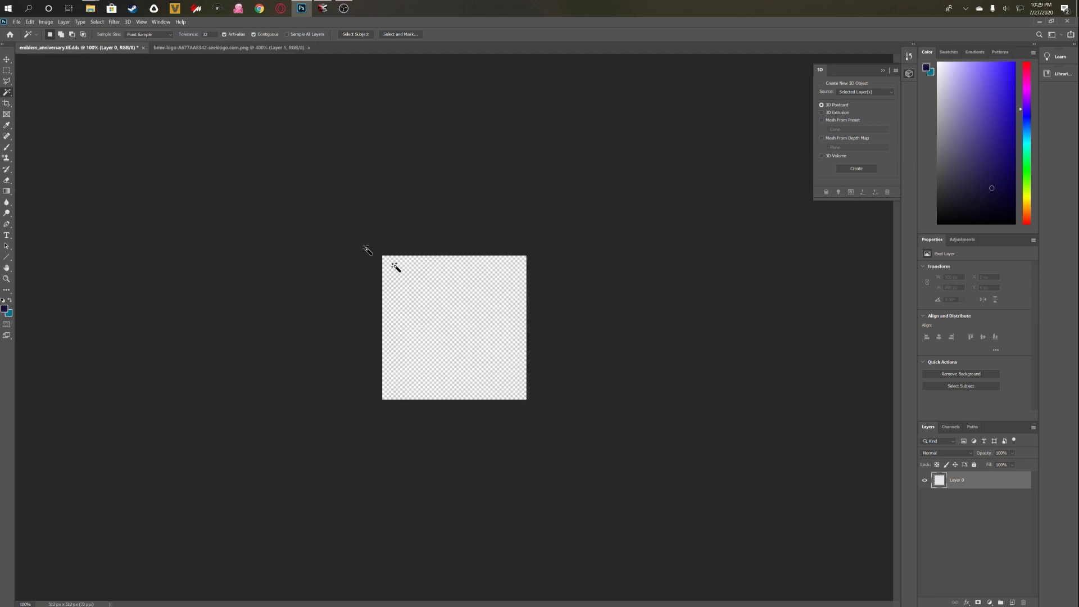
{"action": "key", "text": "ctrl+v"}
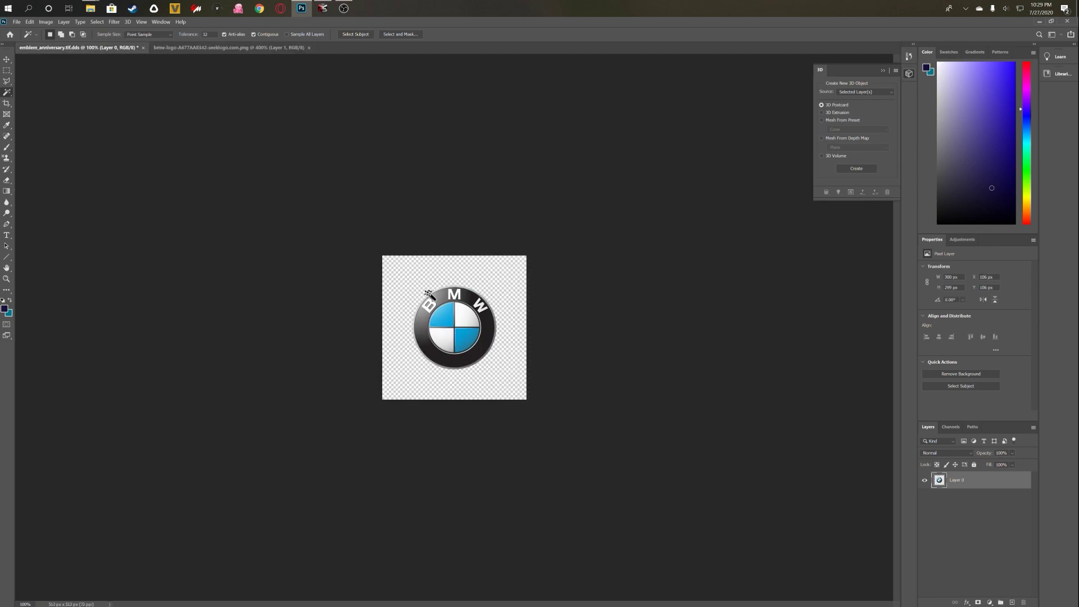
{"action": "left_click", "coordinate": [8, 59]}
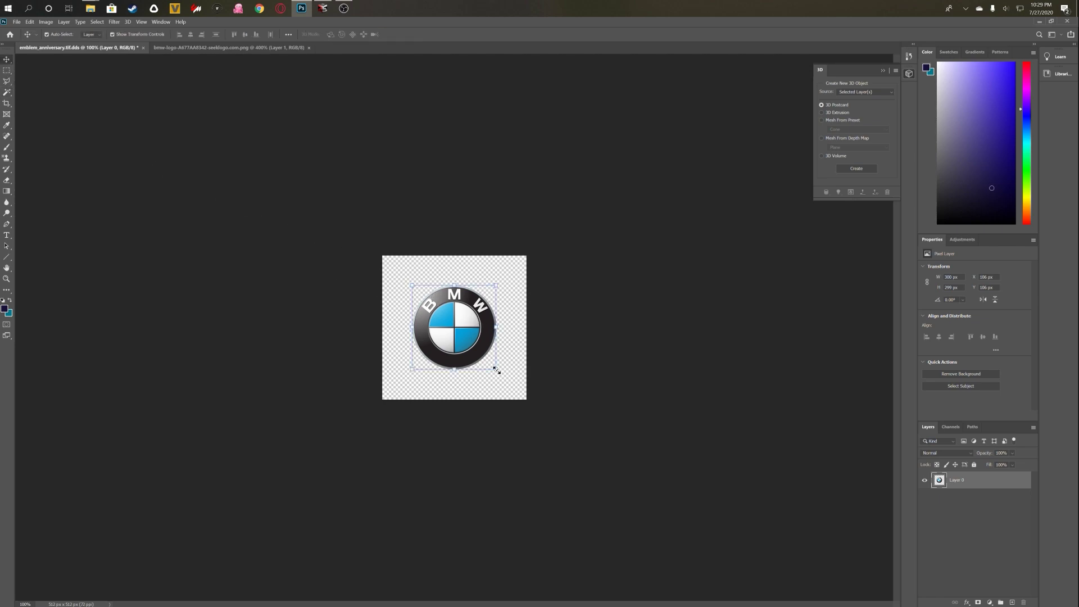
{"action": "left_click_drag", "start_coordinate": [497, 371], "coordinate": [518, 392]}
{"action": "left_click_drag", "start_coordinate": [473, 335], "coordinate": [454, 327]}
{"action": "key", "text": "Return"}
{"action": "key", "text": "m"}
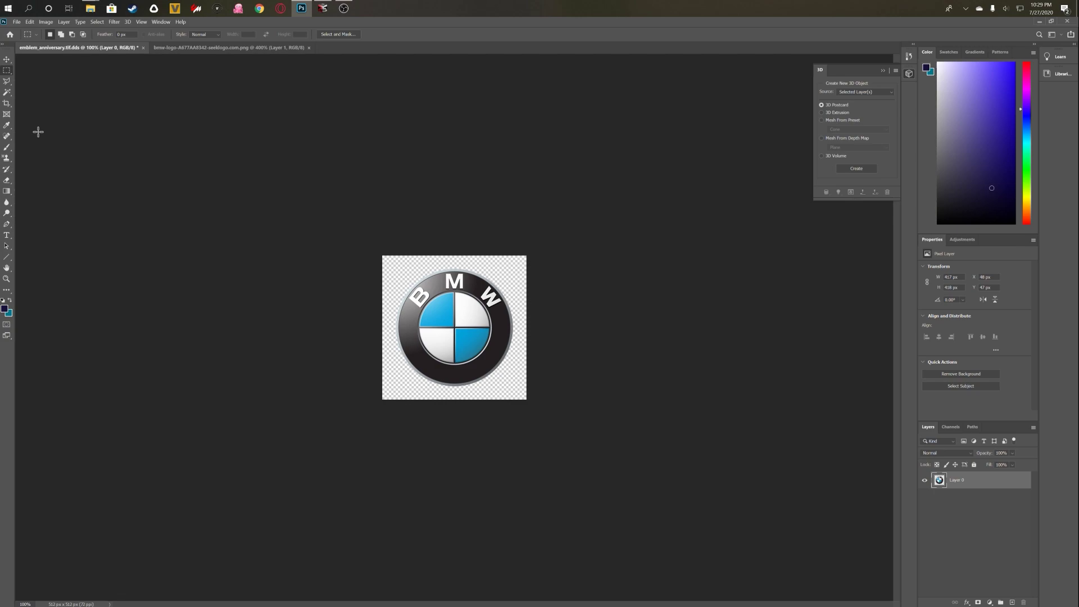
Save As over emblem_anniversary.tif.dds in badges, confirming the replacement.
{"action": "left_click", "coordinate": [6, 95]}
{"action": "left_click", "coordinate": [16, 22]}
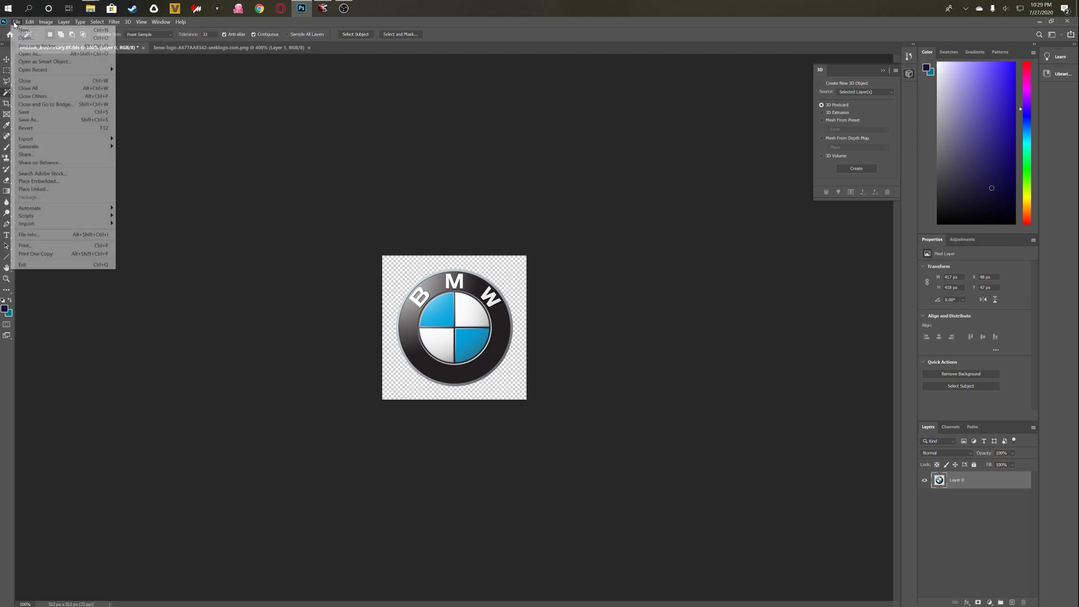
{"action": "left_click", "coordinate": [27, 119]}
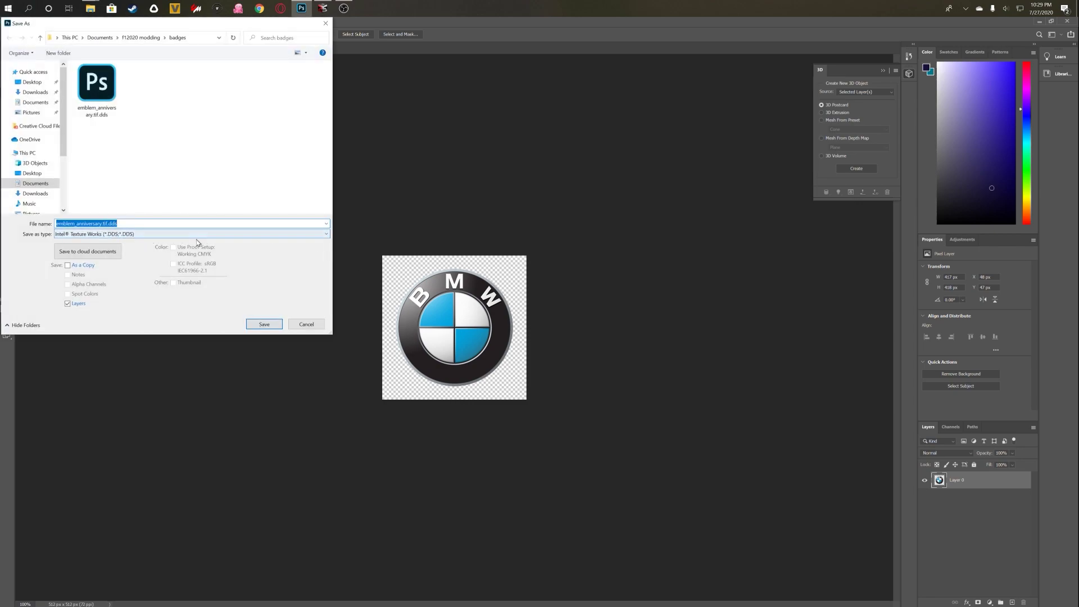
{"action": "left_click", "coordinate": [93, 99]}
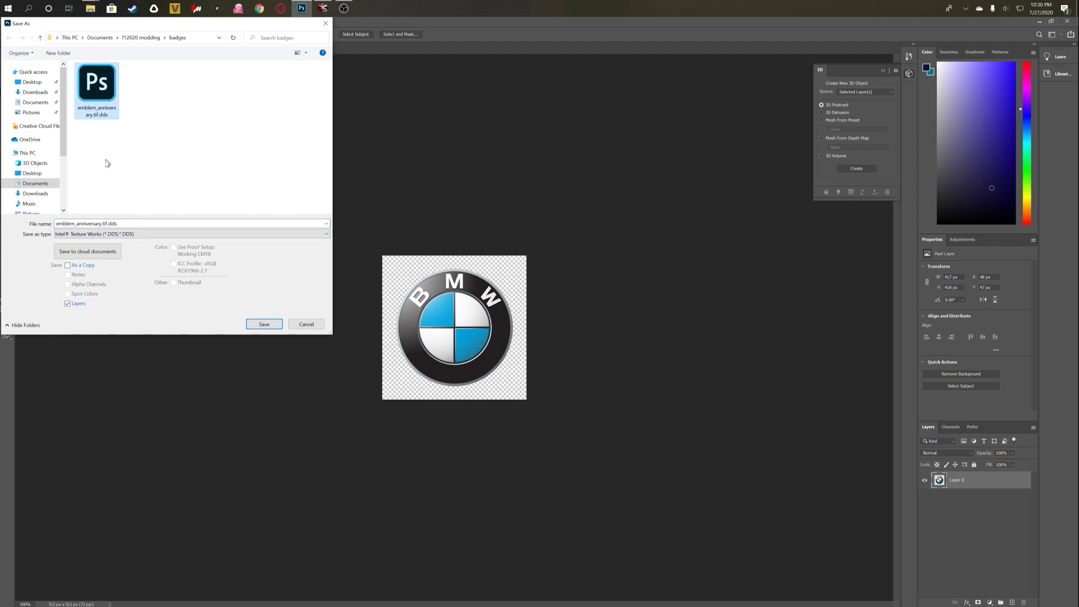
{"action": "left_click", "coordinate": [256, 323]}
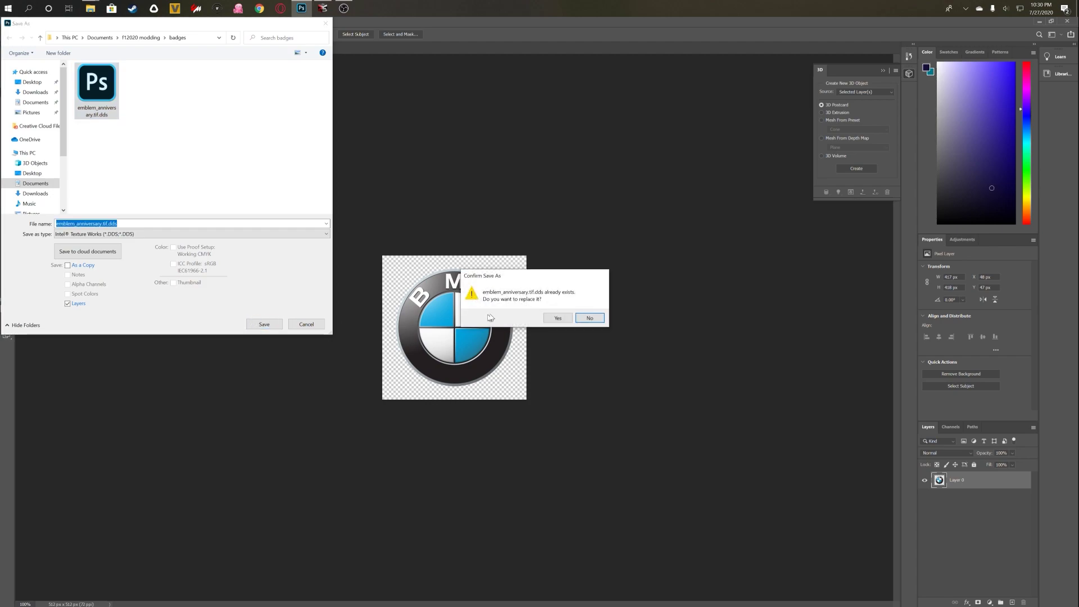
{"action": "left_click", "coordinate": [558, 318]}
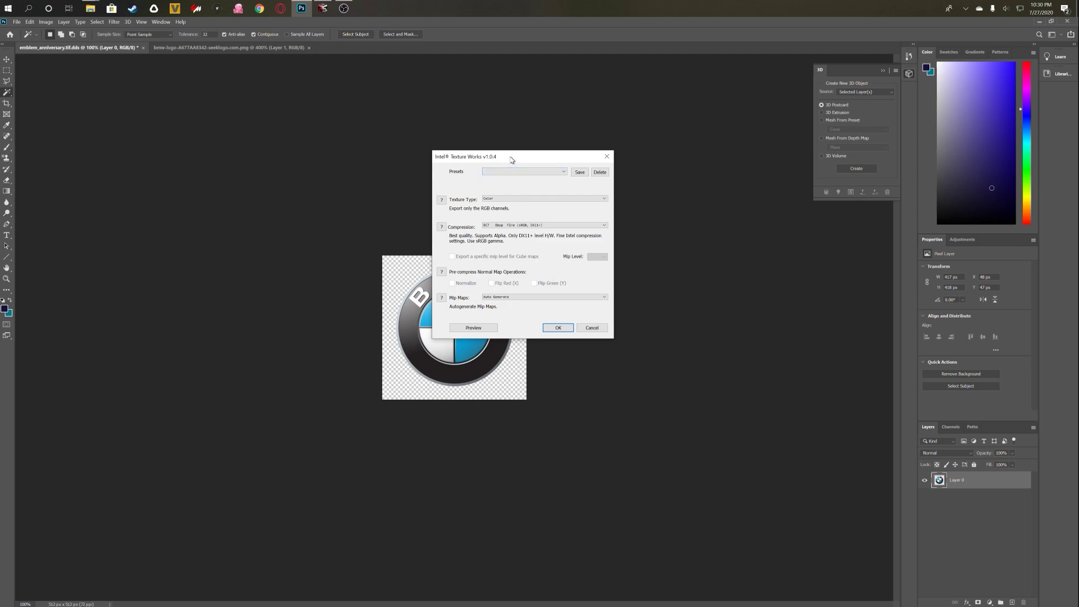
Export as Color + Alpha with BC7 8bpp Fine (sRGB, DX11+) compression.
{"action": "left_click", "coordinate": [531, 198]}
{"action": "left_click", "coordinate": [583, 209]}
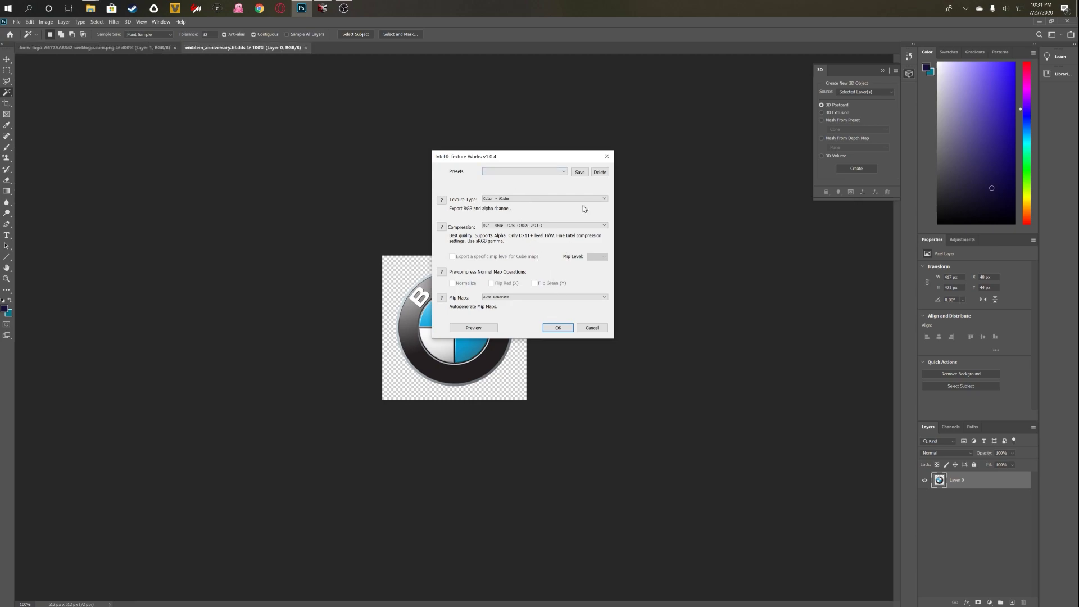
{"action": "left_click", "coordinate": [536, 199]}
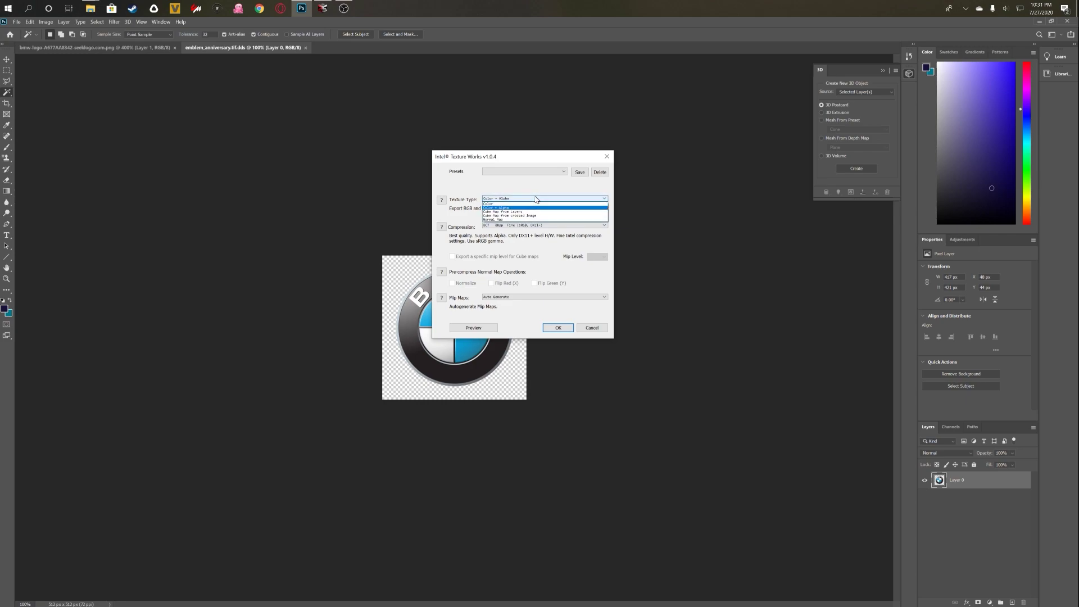
{"action": "left_click", "coordinate": [533, 208]}
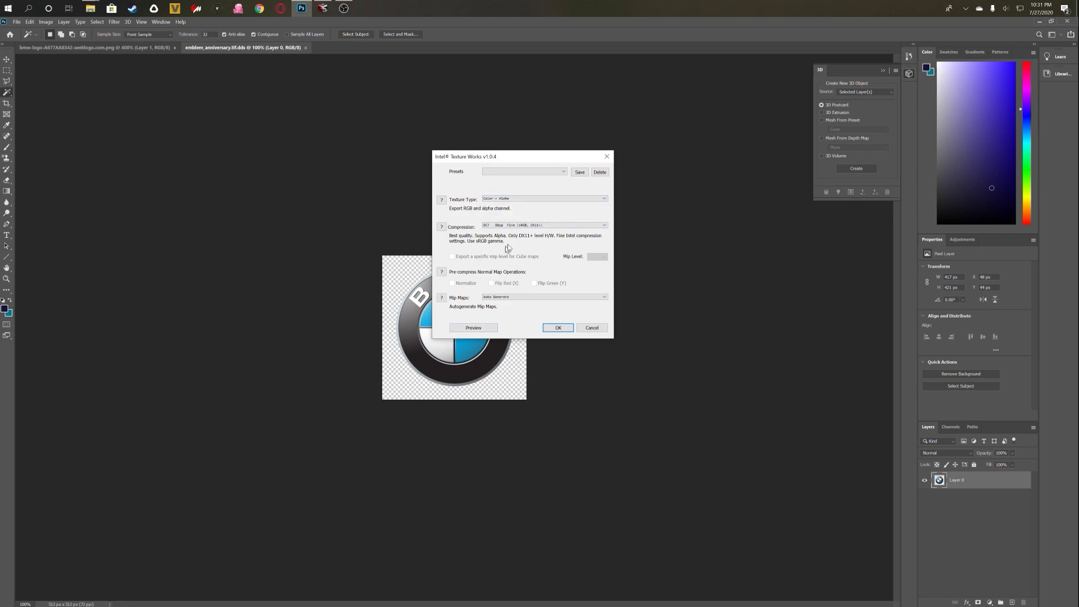
{"action": "left_click", "coordinate": [538, 226]}
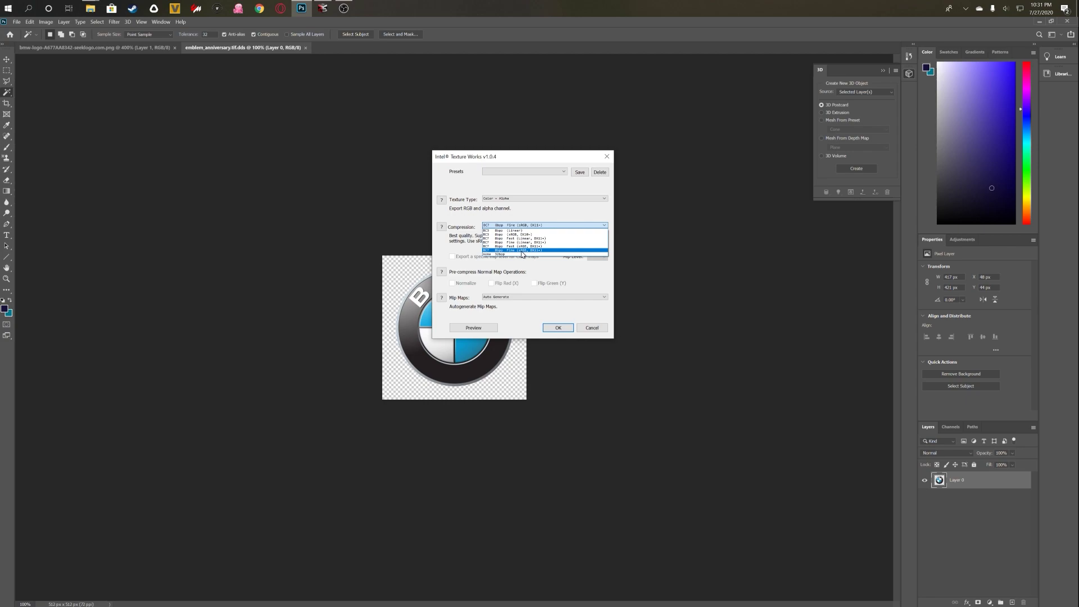
{"action": "left_click", "coordinate": [560, 304]}
{"action": "left_click", "coordinate": [559, 327]}
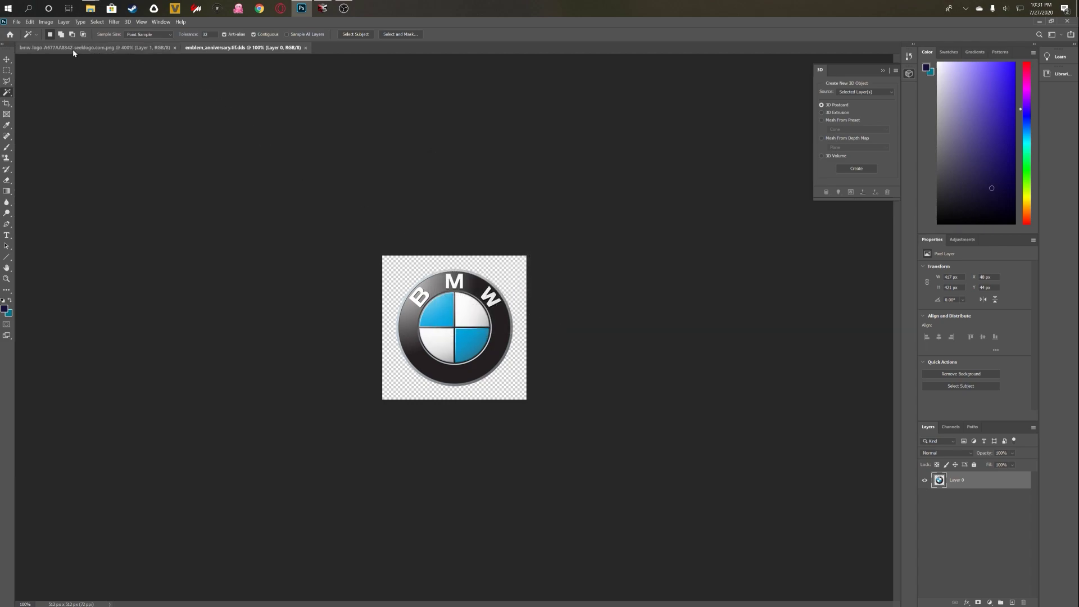
Import the exported emblem_anniversary DDS into the archive's texture in EGO ERP Archiver.
{"action": "left_click", "coordinate": [1040, 21]}
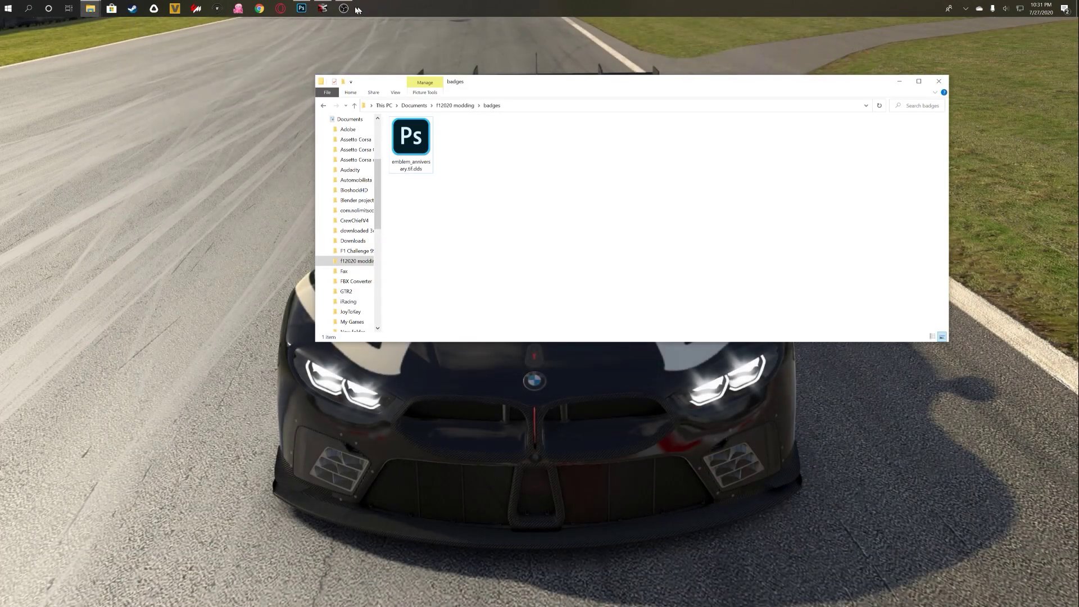
{"action": "left_click", "coordinate": [323, 8]}
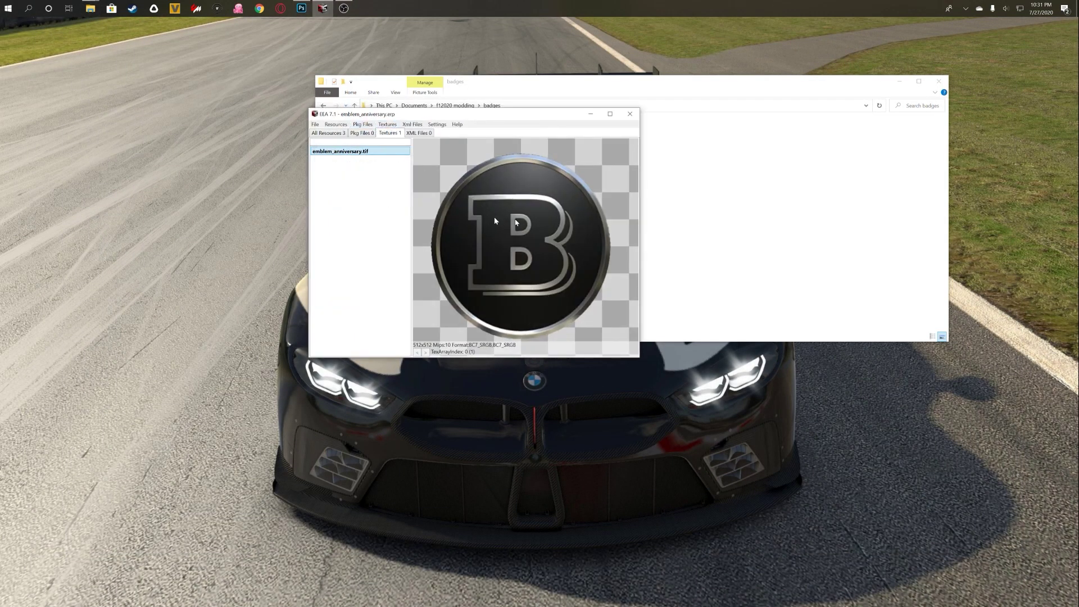
{"action": "left_click", "coordinate": [387, 124]}
{"action": "left_click", "coordinate": [401, 149]}
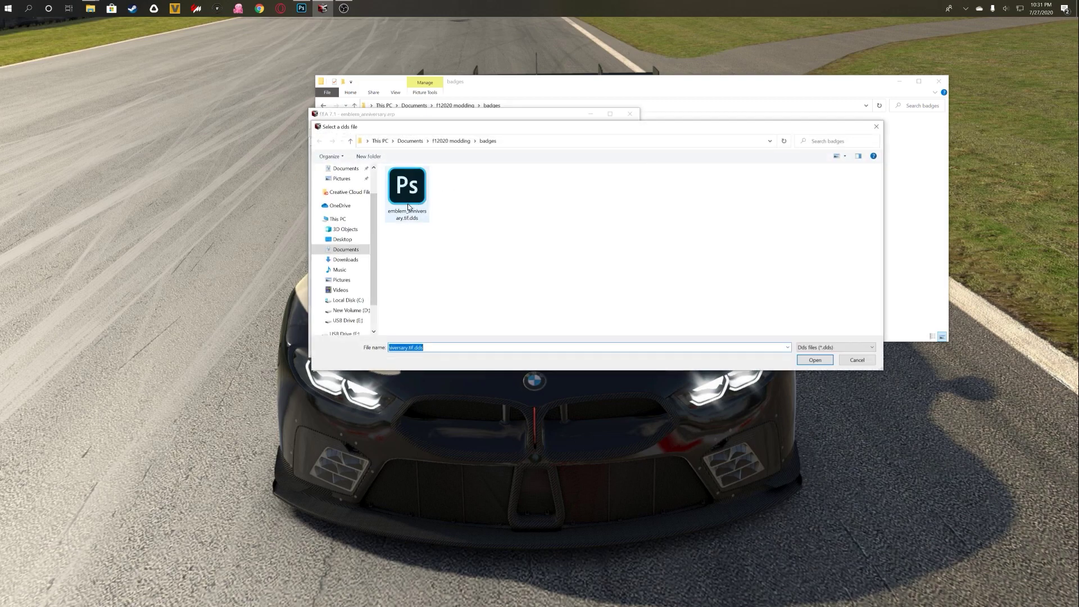
{"action": "double_click", "coordinate": [408, 205]}
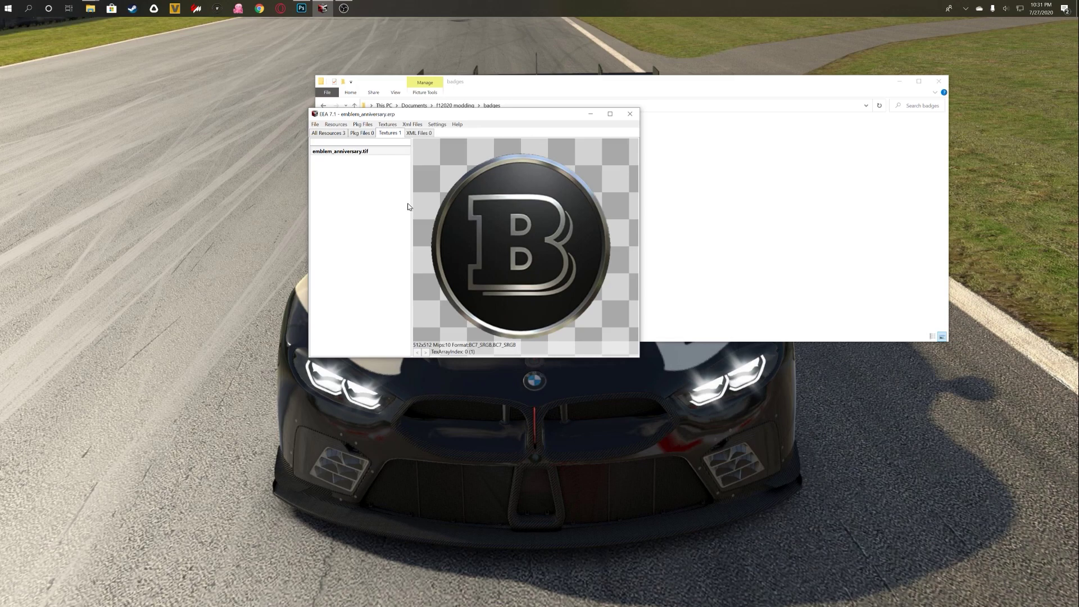
Select the updated emblem_anniversary texture entry and glance at the File menu.
{"action": "left_click", "coordinate": [354, 154]}
{"action": "left_click", "coordinate": [316, 125]}
{"action": "left_click", "coordinate": [378, 206]}
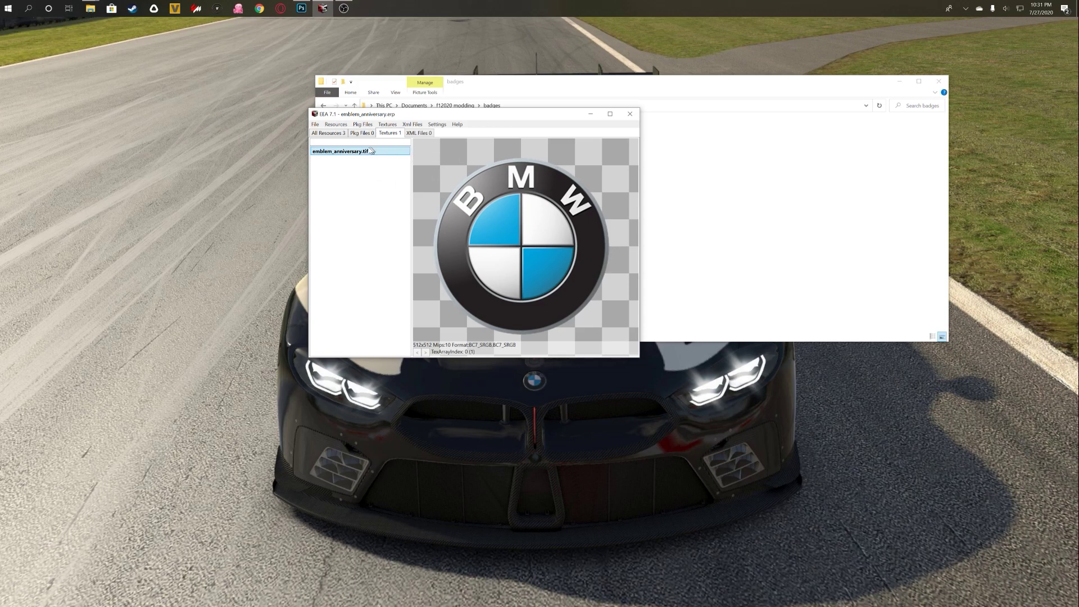
Save the edited archive as emblem_anniversary.erp in the game's emblem folder.
{"action": "left_click", "coordinate": [315, 125]}
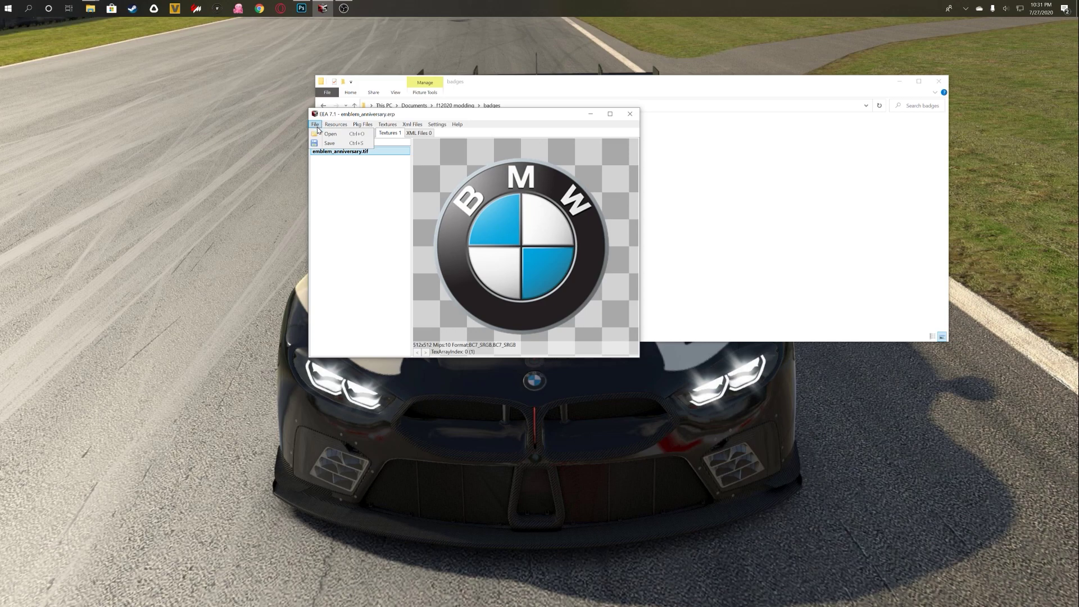
{"action": "left_click", "coordinate": [324, 143]}
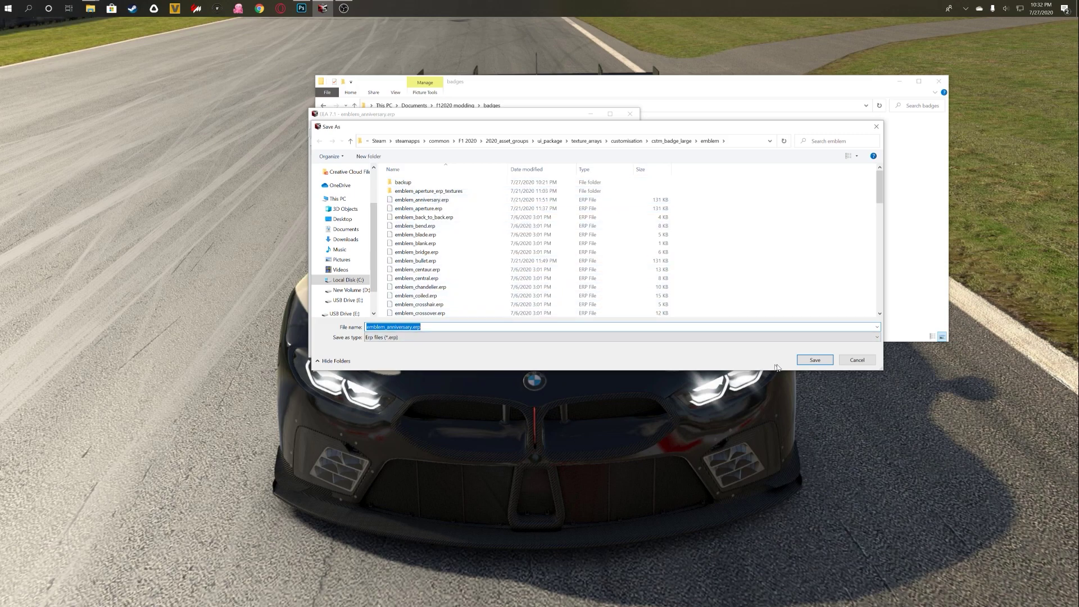
{"action": "left_click", "coordinate": [812, 361]}
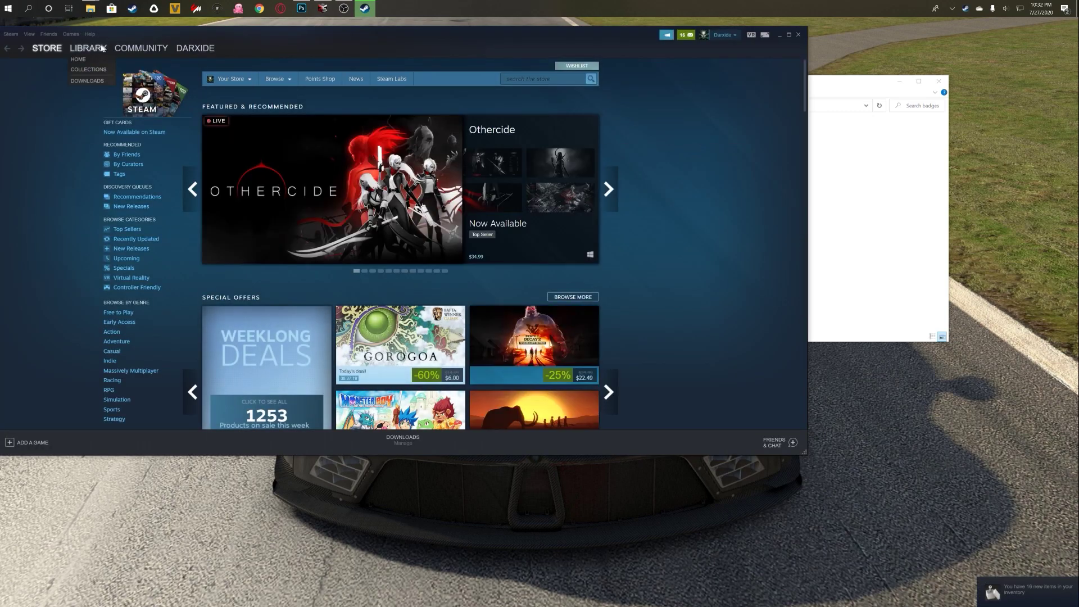
Confirm replacing the original emblem archive and open F1 2020 in the Steam library.
{"action": "left_click", "coordinate": [88, 48]}
{"action": "left_click", "coordinate": [34, 179]}
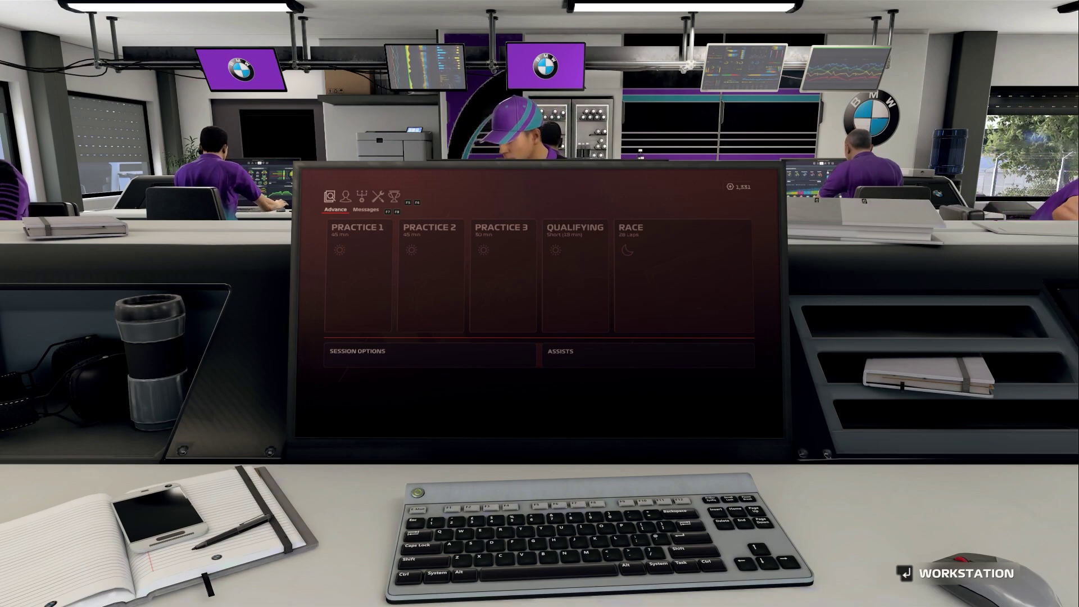
Navigate to Customisation > Badges and highlight the BMW badge in My Team Save 1.
{"action": "key", "text": "F6"}
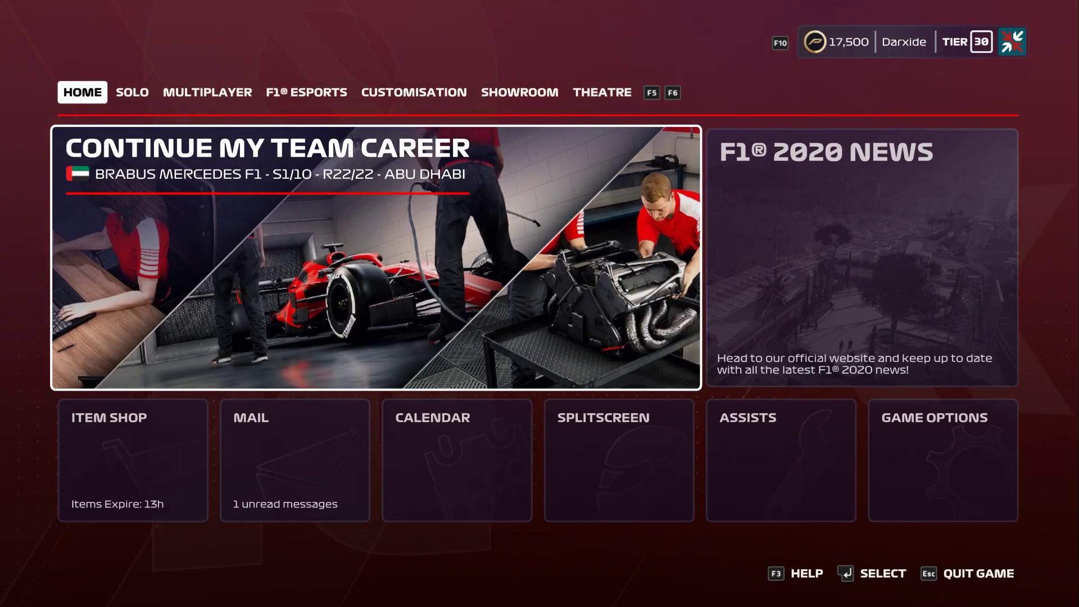
{"action": "key", "text": "F6"}
{"action": "key", "text": "F6"}
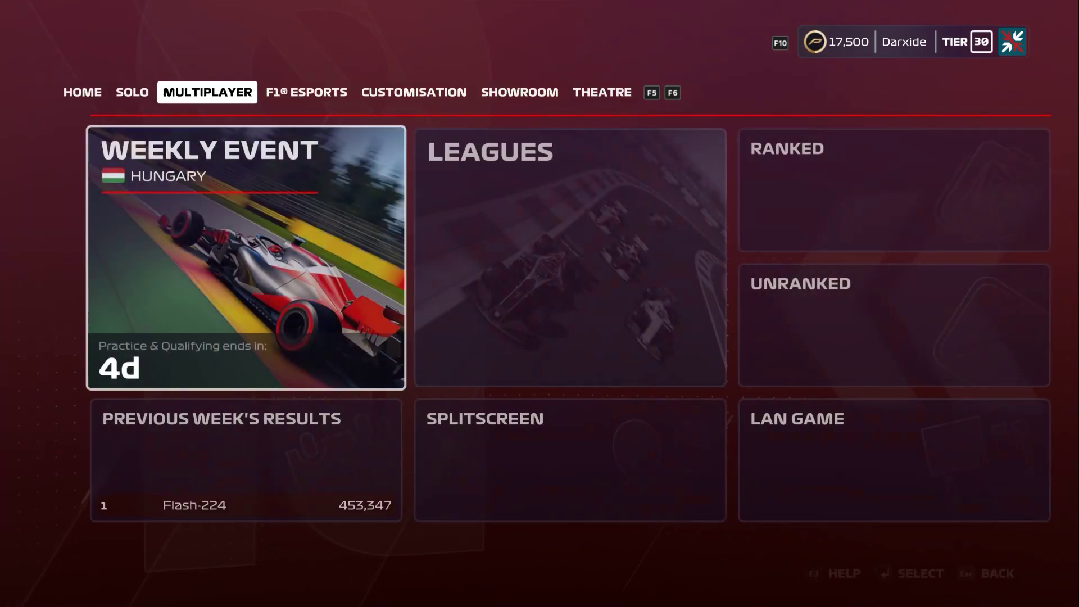
{"action": "key", "text": "F6"}
{"action": "key", "text": "F6"}
{"action": "key", "text": "F6"}
{"action": "key", "text": "F5"}
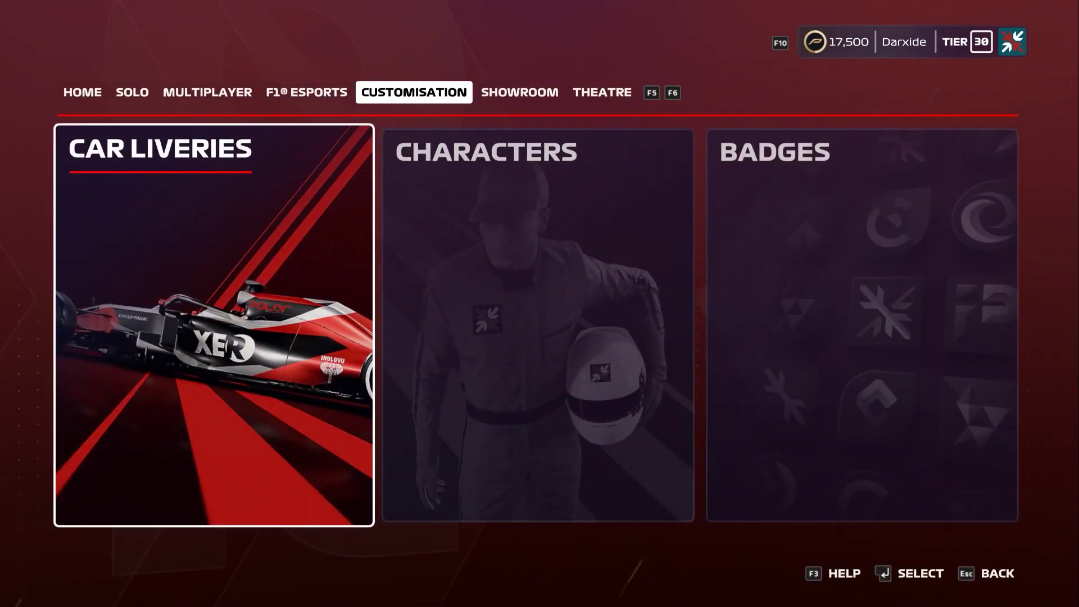
{"action": "key", "text": "Right"}
{"action": "key", "text": "Right"}
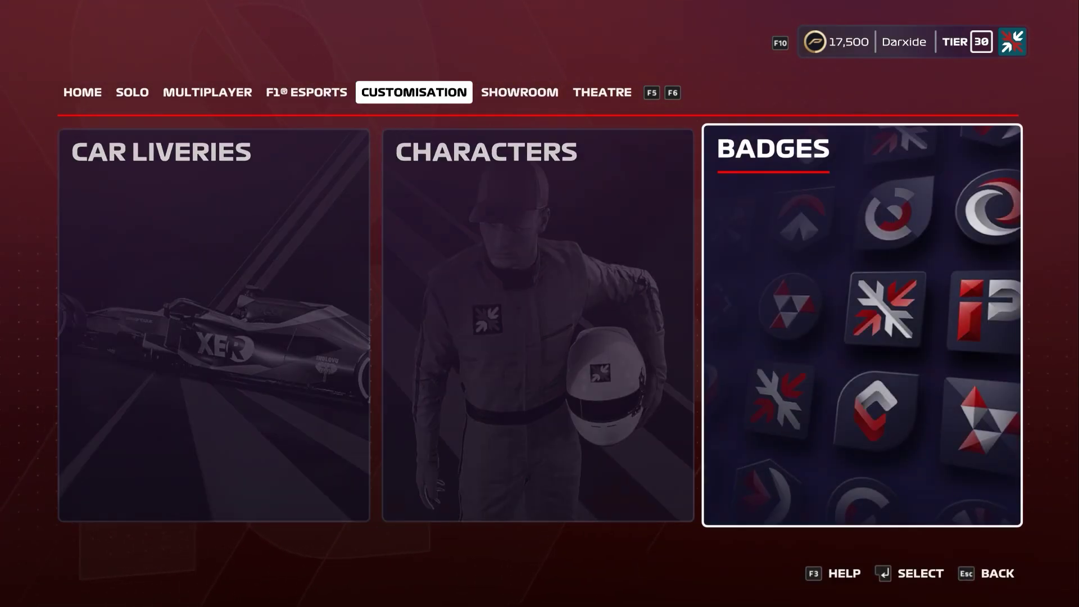
{"action": "key", "text": "Return"}
{"action": "key", "text": "Right"}
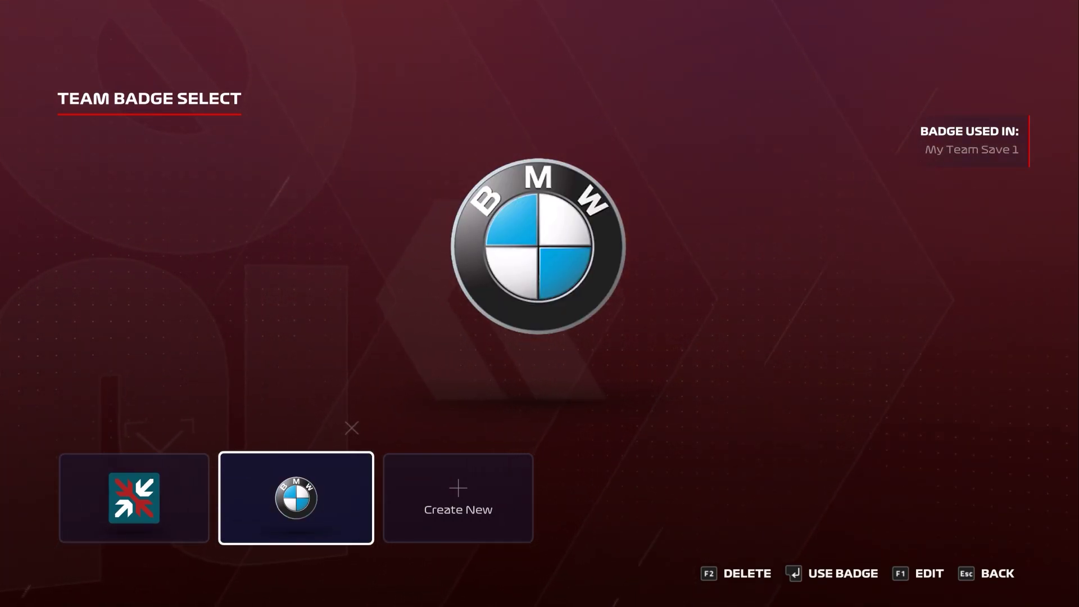
Create a new badge and choose the BMW 70 Edition emblem from the Emblems list.
{"action": "key", "text": "Right"}
{"action": "key", "text": "Return"}
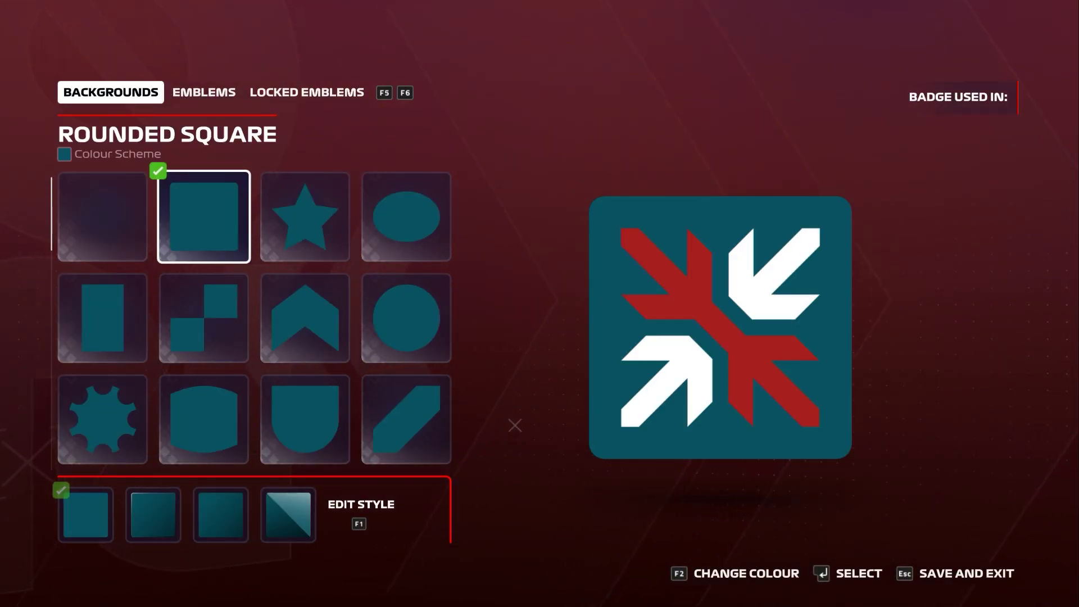
{"action": "key", "text": "F6"}
{"action": "key", "text": "Right"}
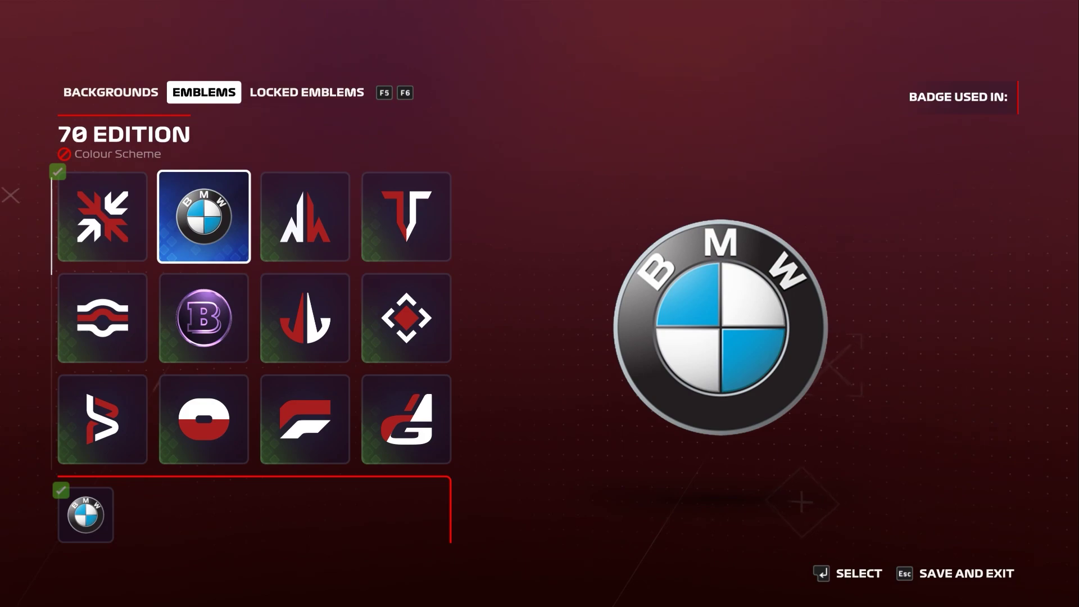
{"action": "left_click", "coordinate": [304, 216]}
{"action": "left_click", "coordinate": [204, 216]}
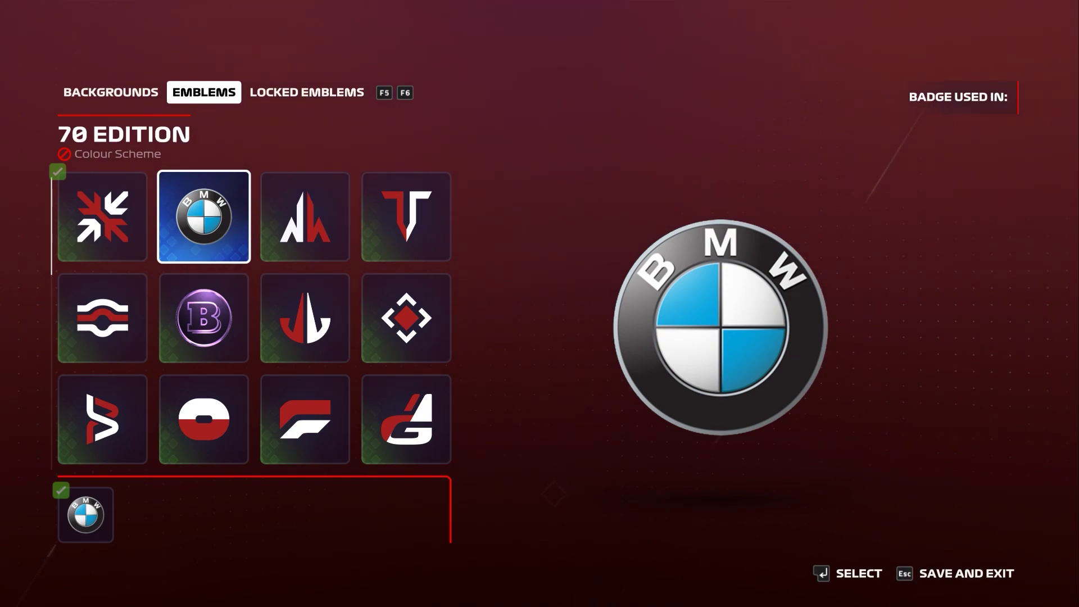
{"action": "left_click", "coordinate": [203, 318]}
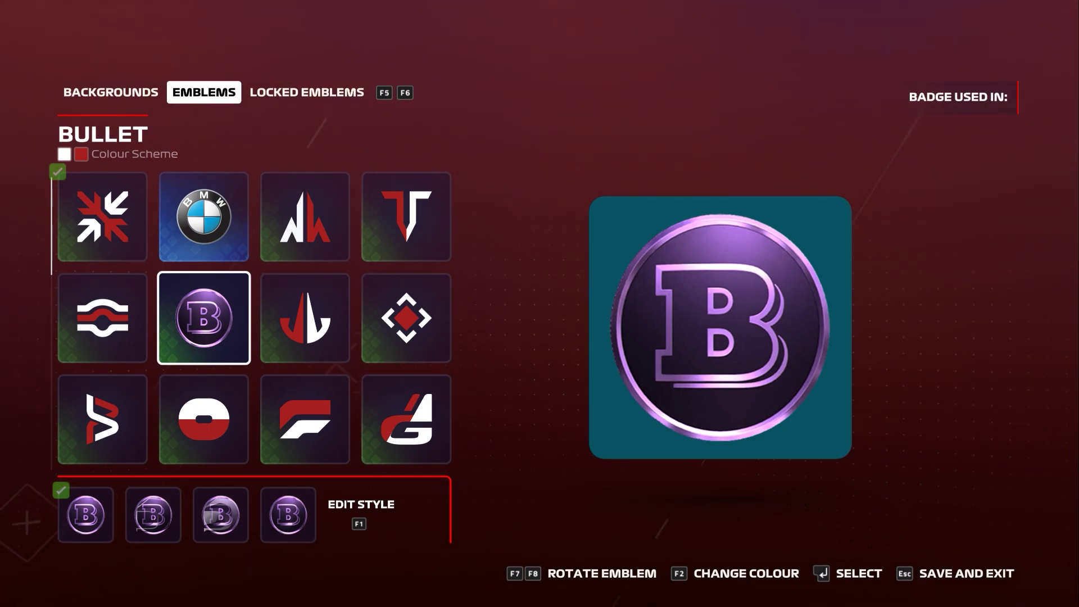
{"action": "left_click", "coordinate": [204, 216]}
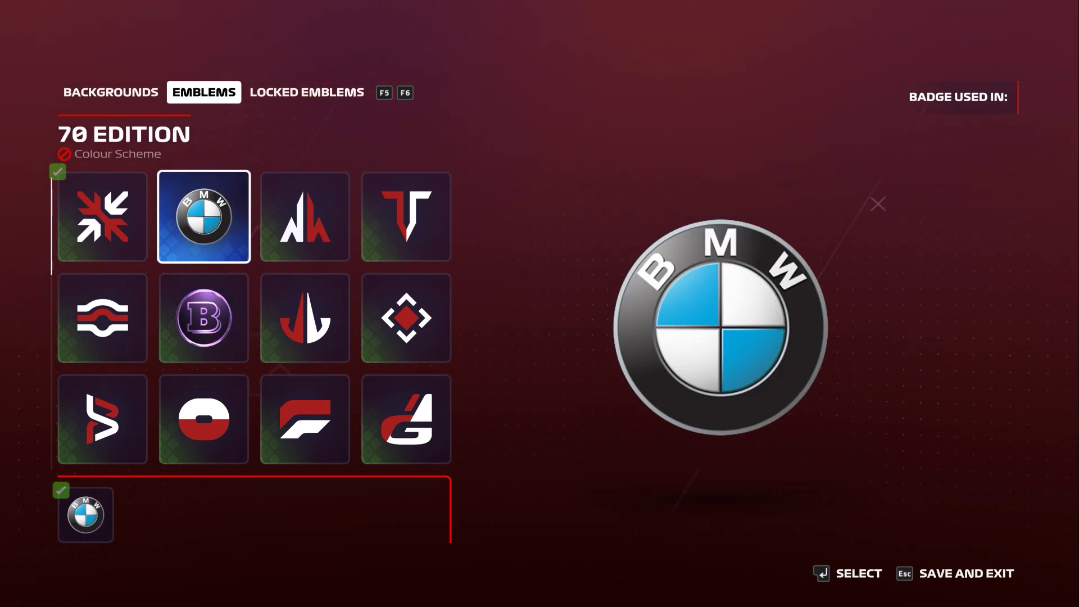